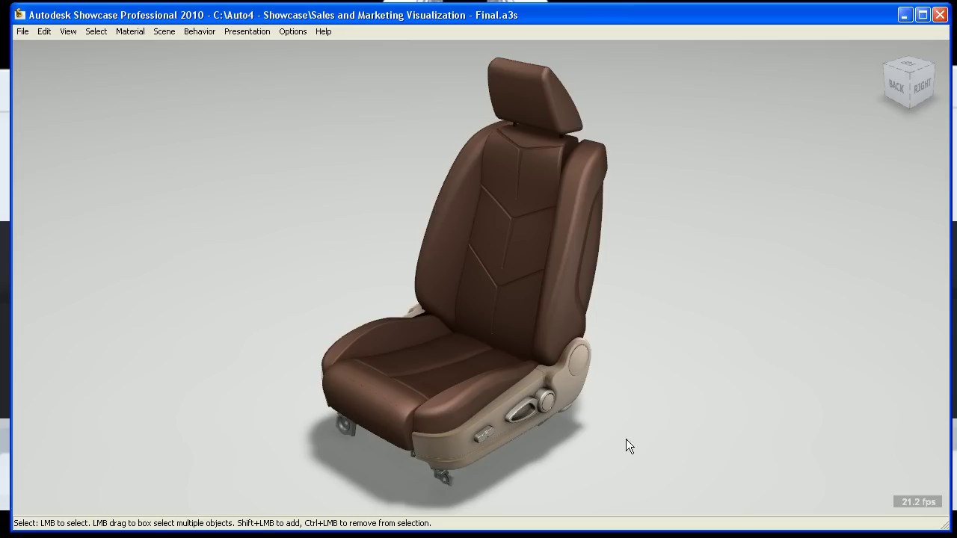
- Orbit the car seat upside down and zoom in on the adjustment mechanism underneath
left_click_drag(601, 438, 464, 221, "alt")
scroll(485, 215, "up", 5)
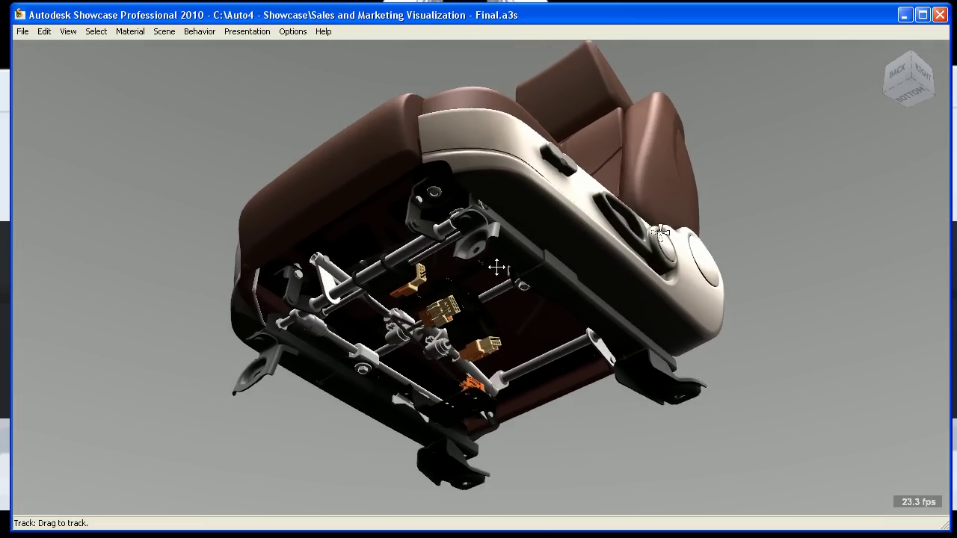
scroll(492, 264, "up", 2)
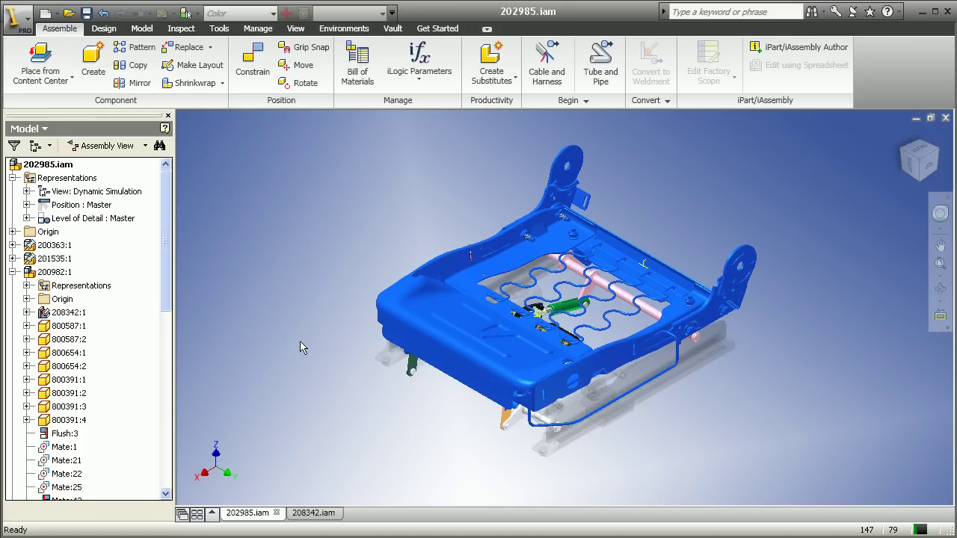
- Open subassembly 208342:1 from the Model browser in its own document
right_click(66, 313)
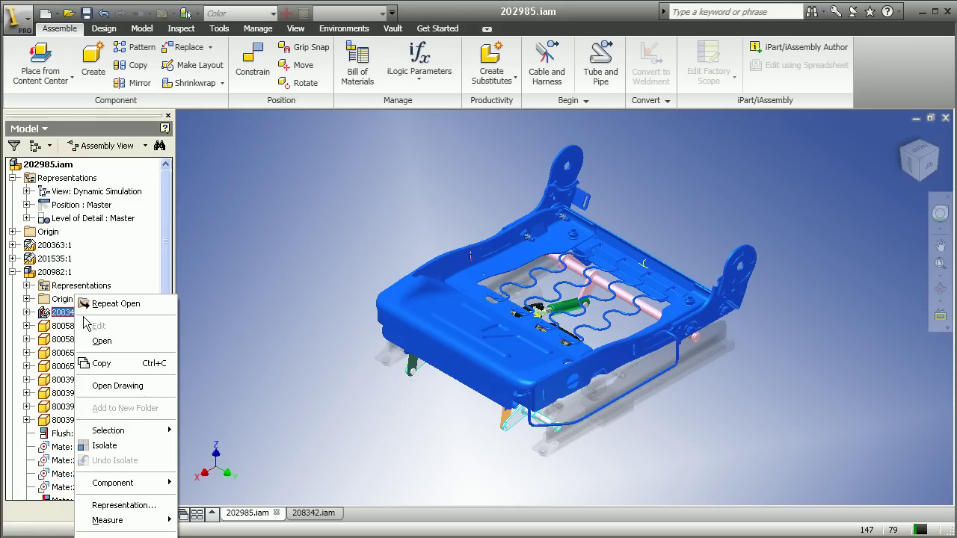
left_click(97, 339)
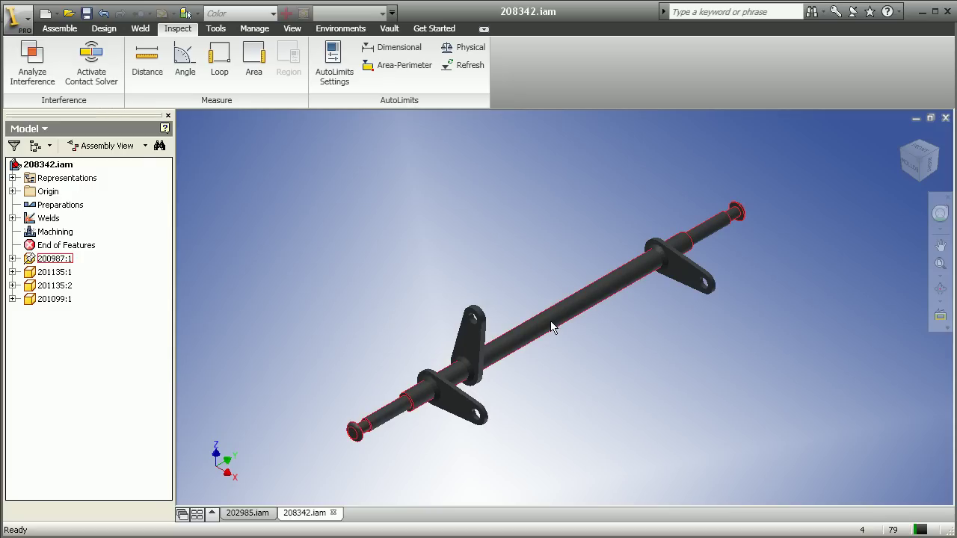
- Measure the shaft rod's diameter as 15 mm, then show the available environments
left_click(147, 60)
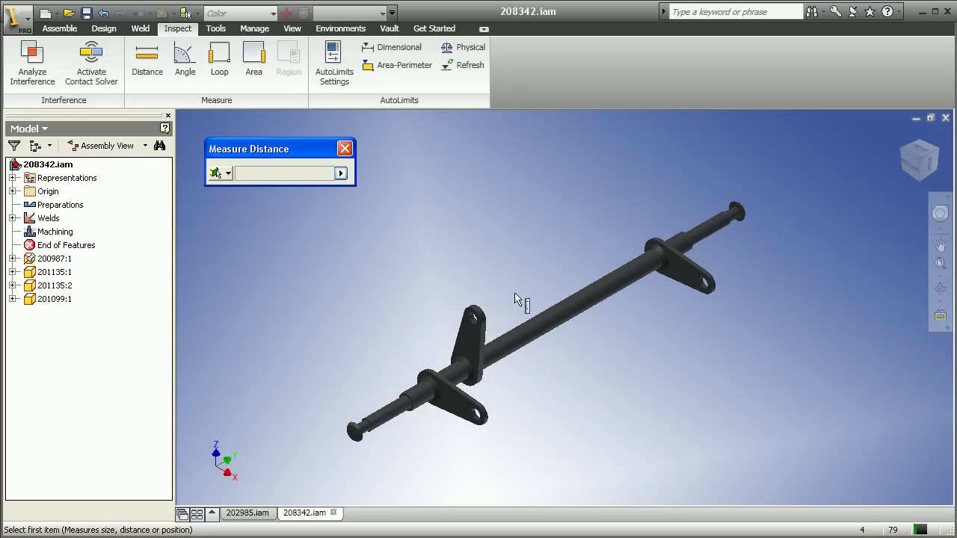
left_click(516, 338)
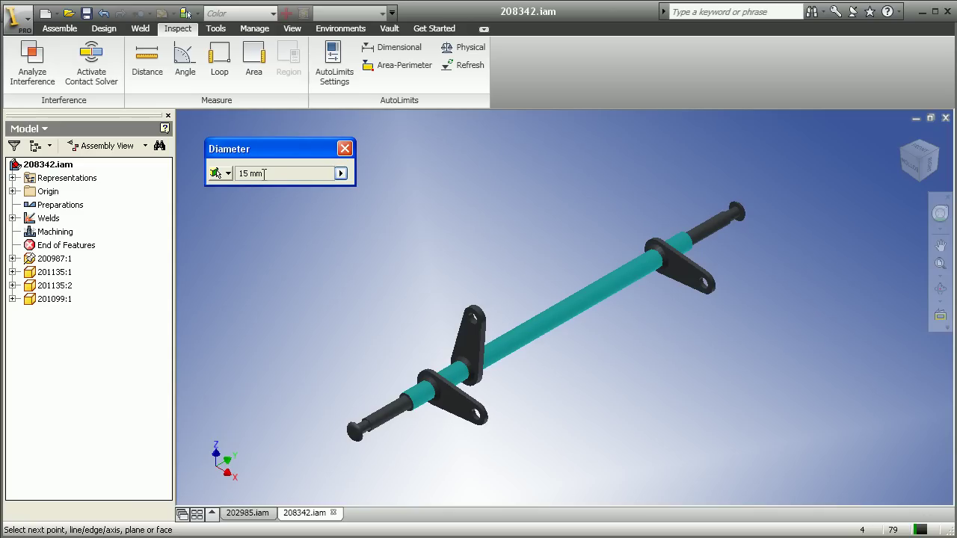
left_click(345, 149)
left_click(340, 28)
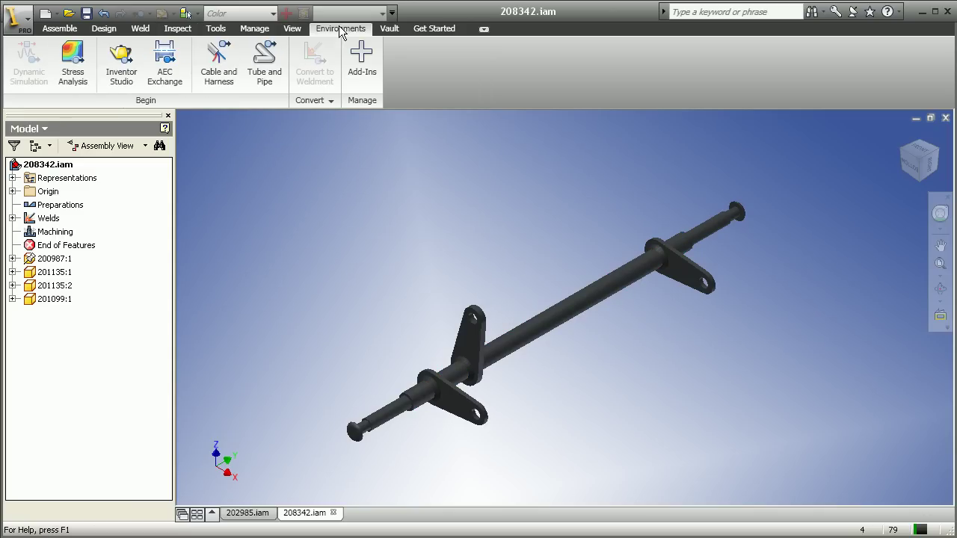
- In Stress Analysis, create simulation 'Optimization' with a Parametric Dimension design objective
left_click(92, 68)
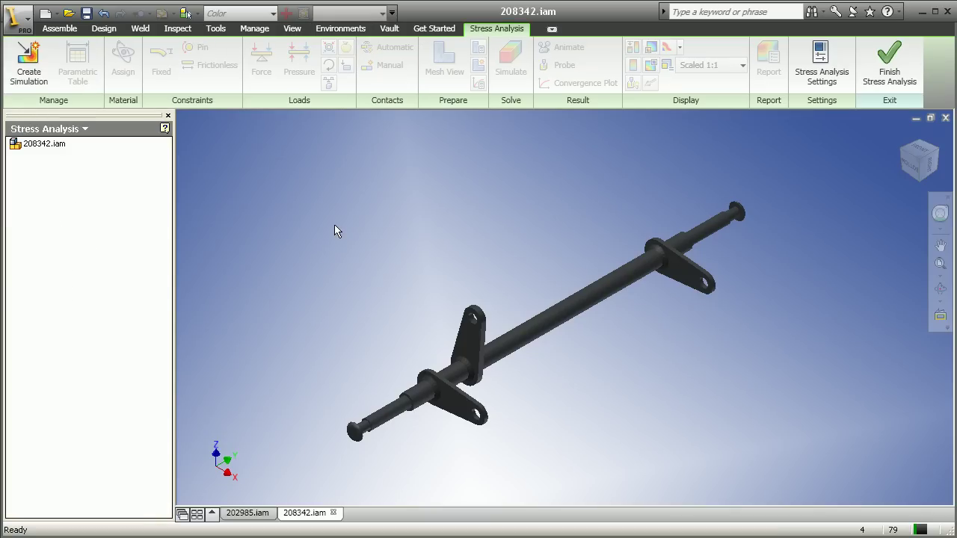
left_click(28, 74)
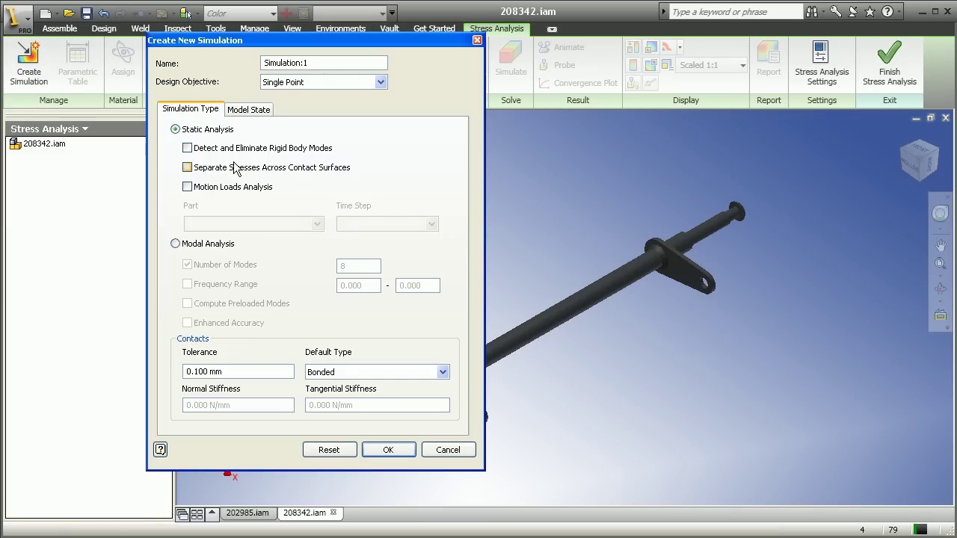
left_click_drag(329, 62, 179, 51)
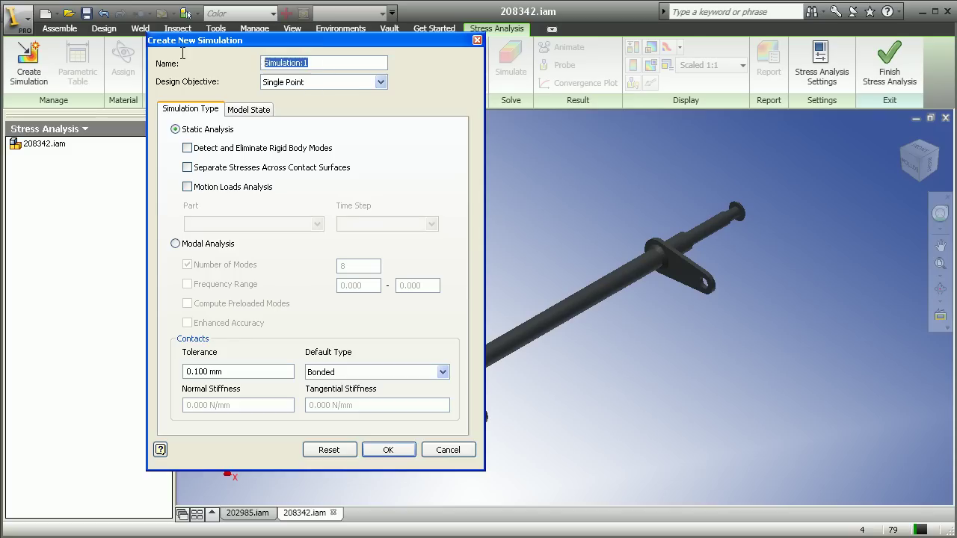
type("Optim")
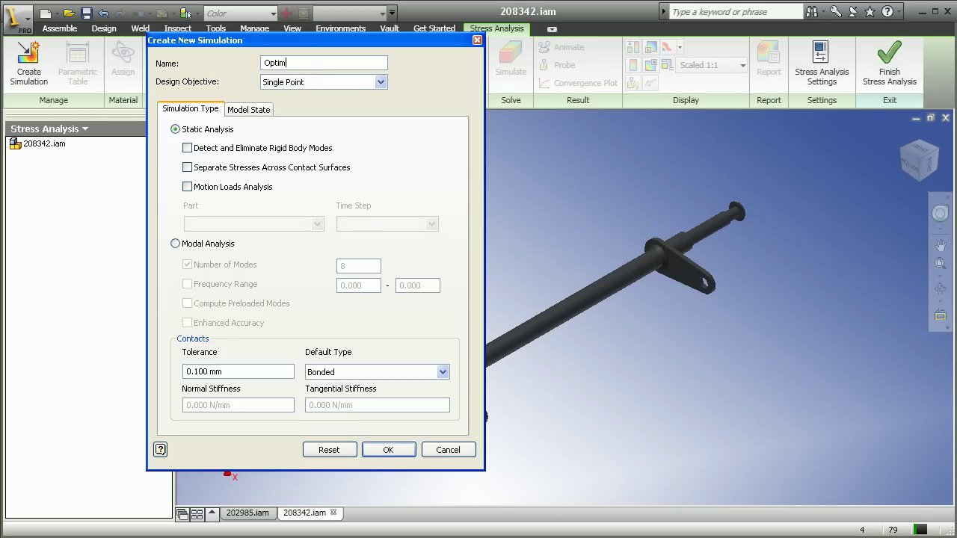
type("zization")
left_click(307, 82)
left_click(295, 101)
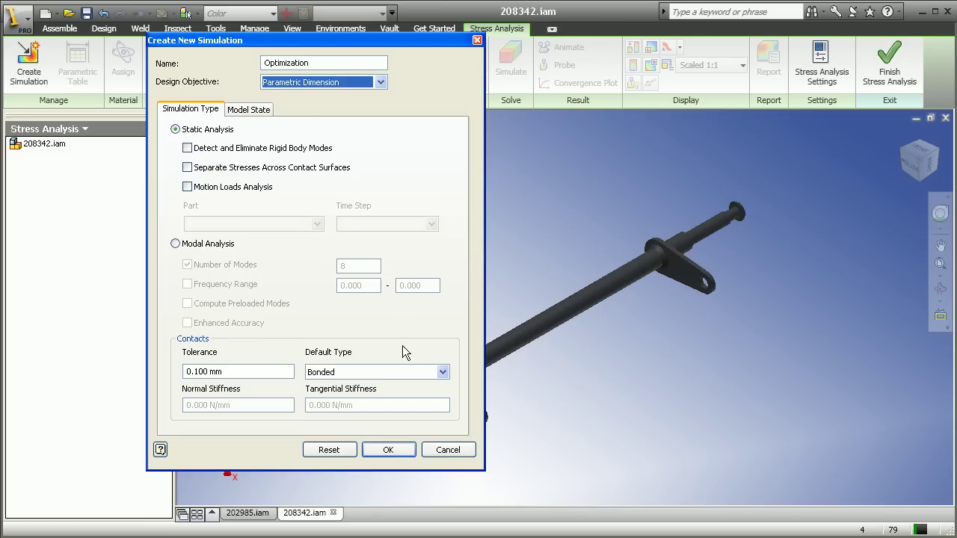
left_click(389, 450)
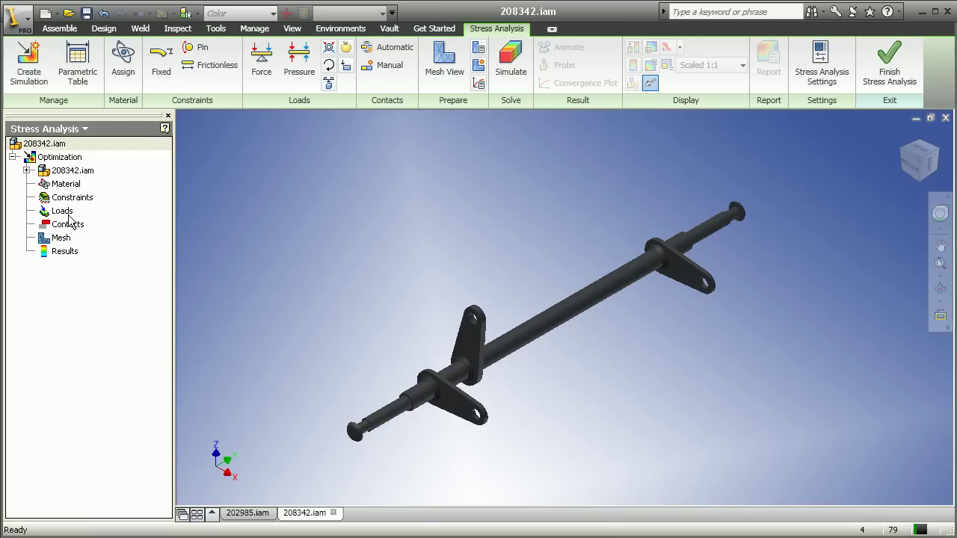
- Select part 200987:1's Rod_Major_Diameter parameter for the Optimization study
left_click(26, 171)
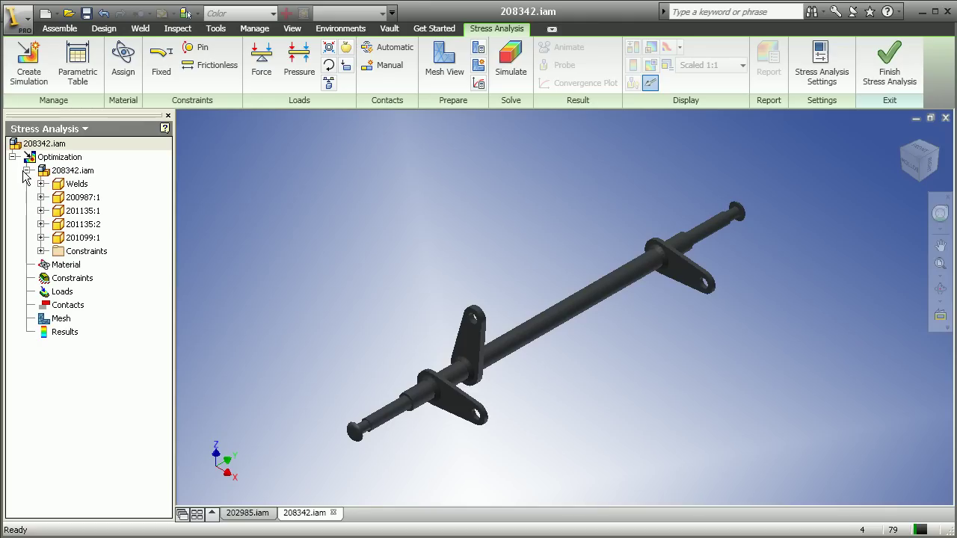
right_click(80, 203)
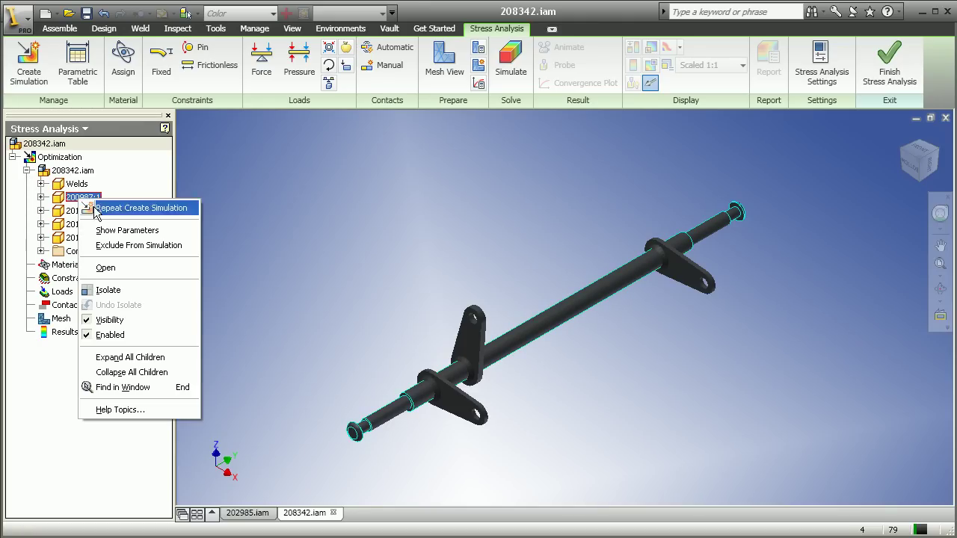
left_click(108, 231)
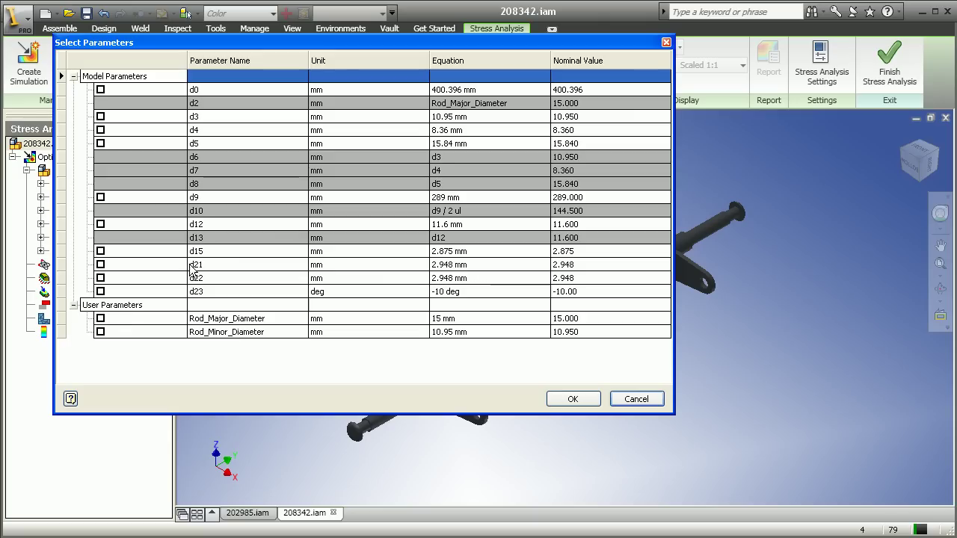
left_click(100, 318)
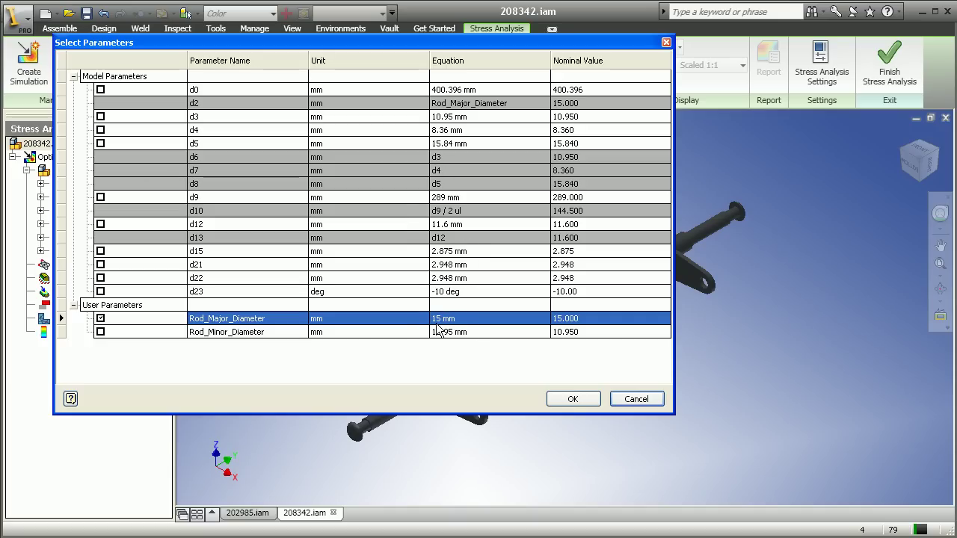
left_click(572, 398)
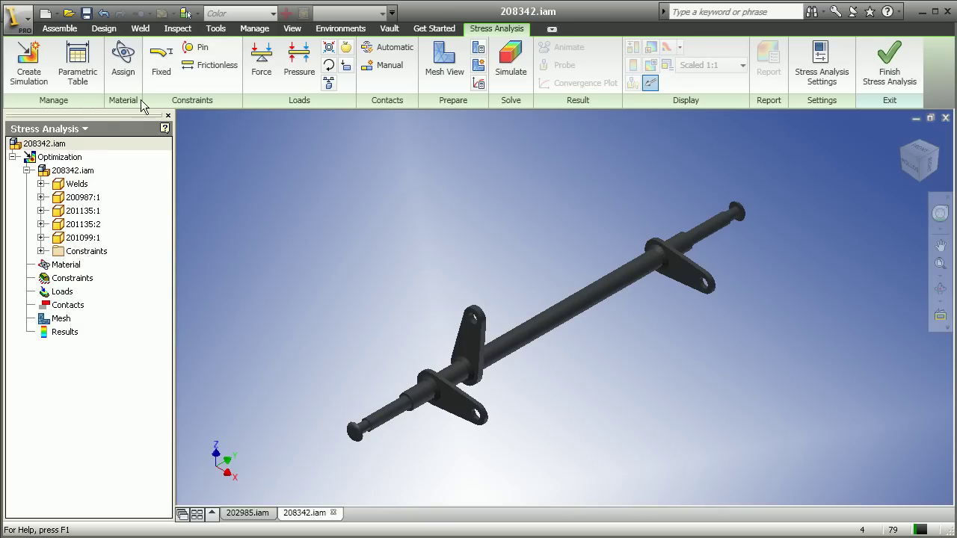
- Enter Rod_Major_Diameter values 14,15,16 in the Parametric Table and generate all configurations
left_click(78, 67)
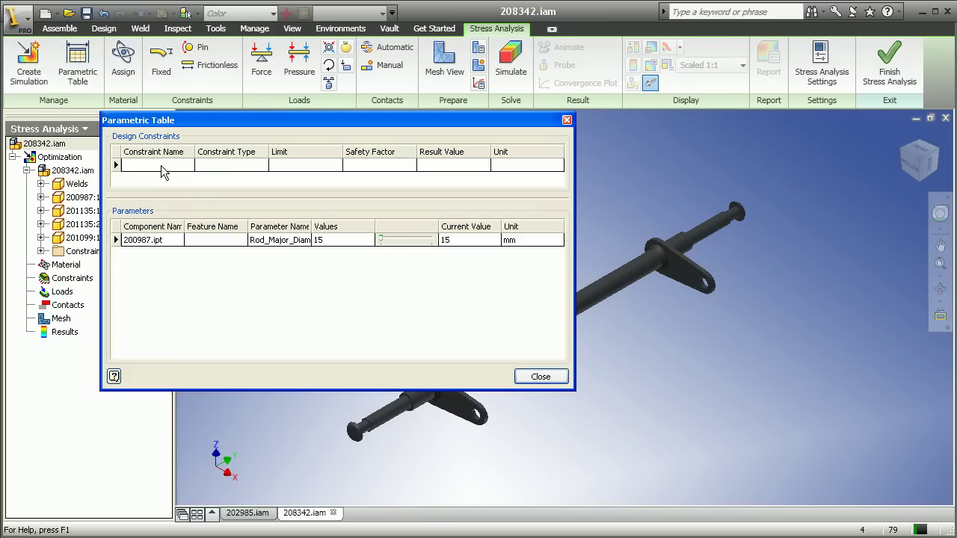
left_click(334, 239)
key("Home")
type("14,15")
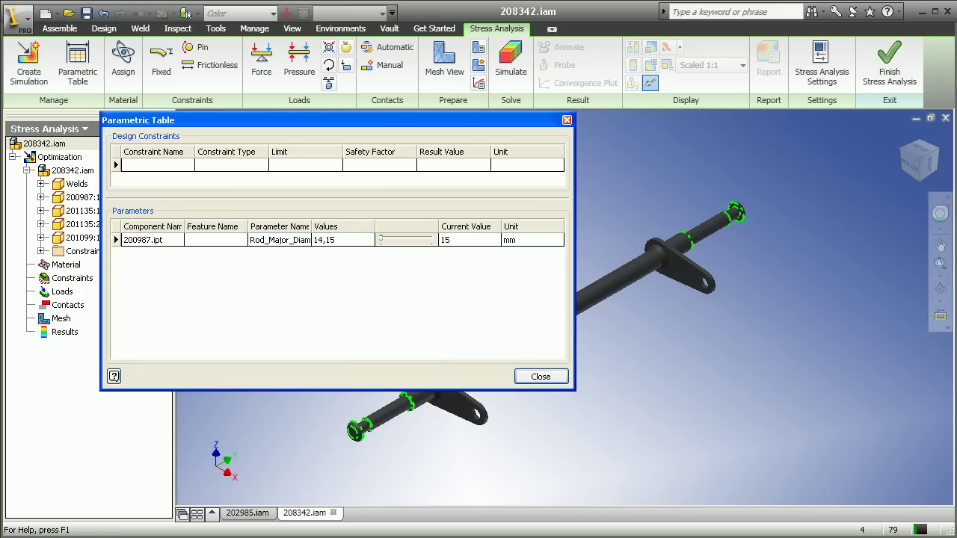
type(",16")
left_click(408, 240)
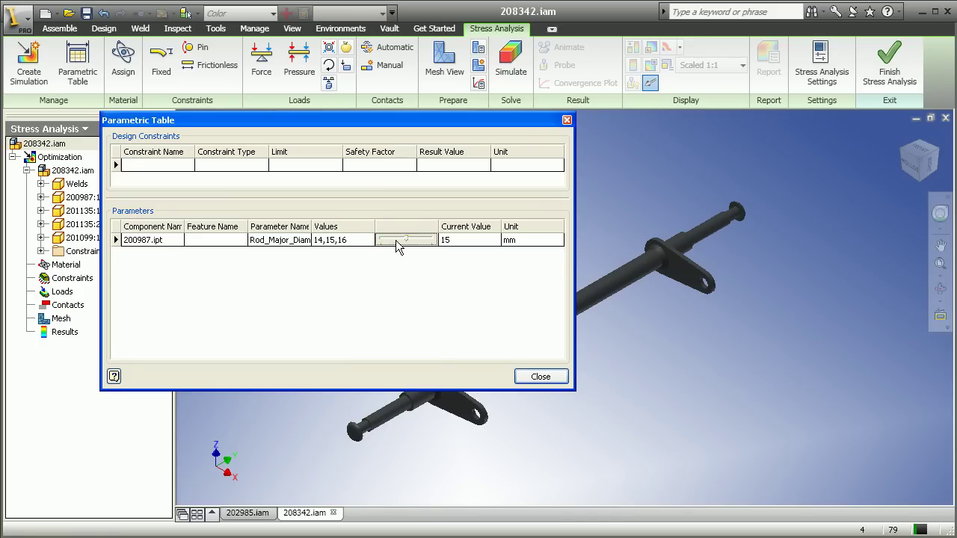
scroll(635, 235, "down", 5)
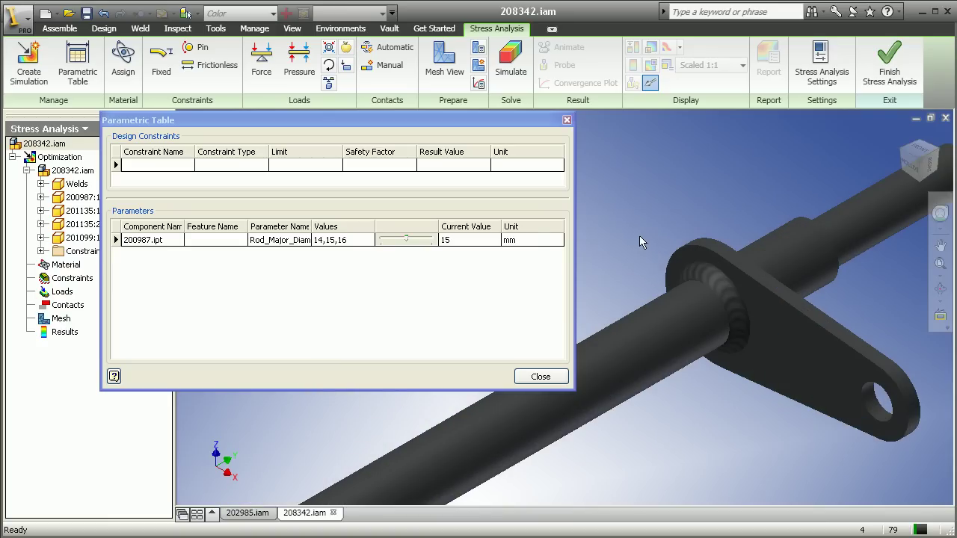
right_click(408, 240)
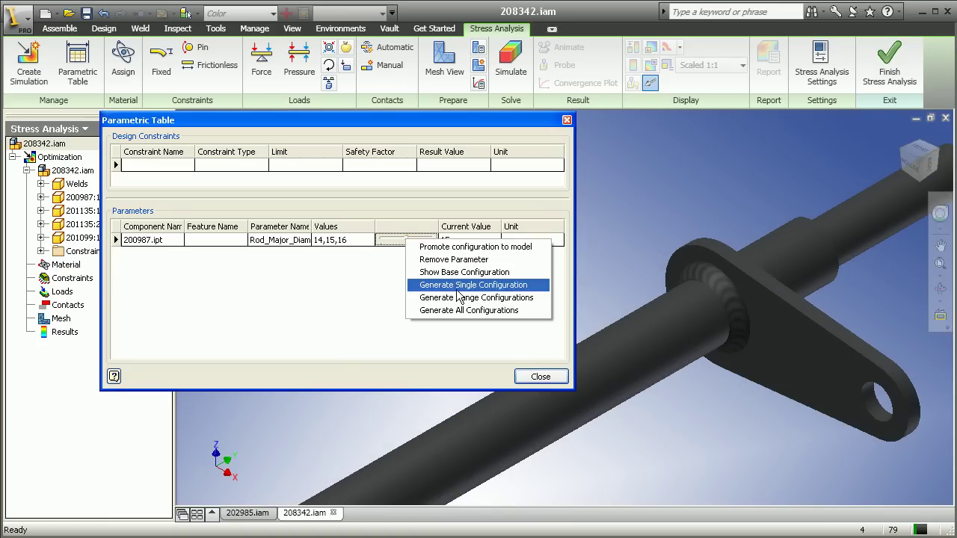
left_click(458, 298)
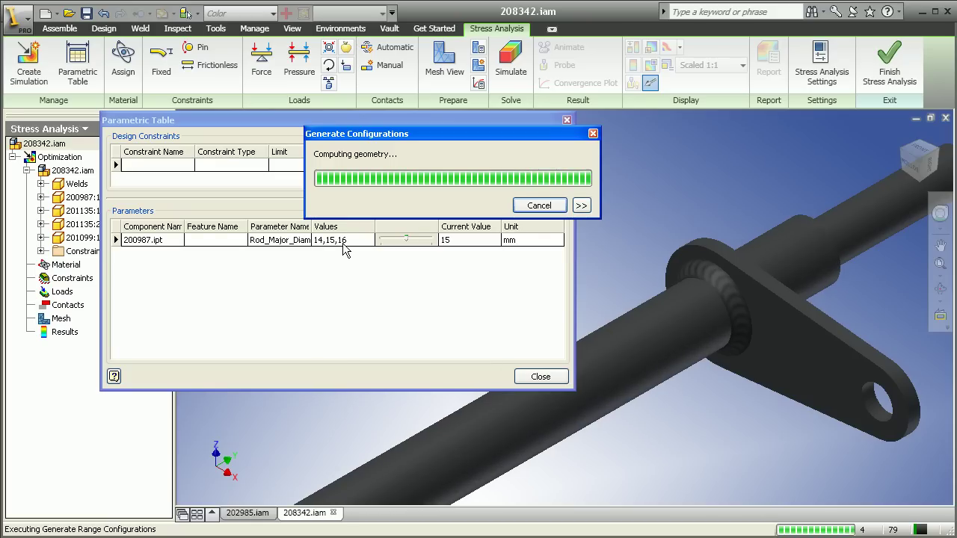
- Preview the 14 mm rod configuration, then return the diameter to 15 mm
left_click(404, 243)
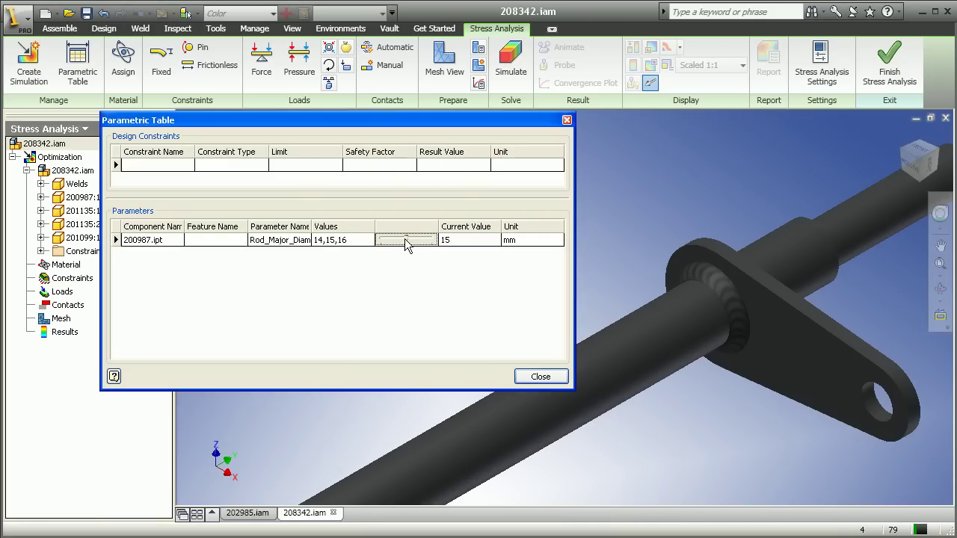
left_click_drag(403, 243, 381, 241)
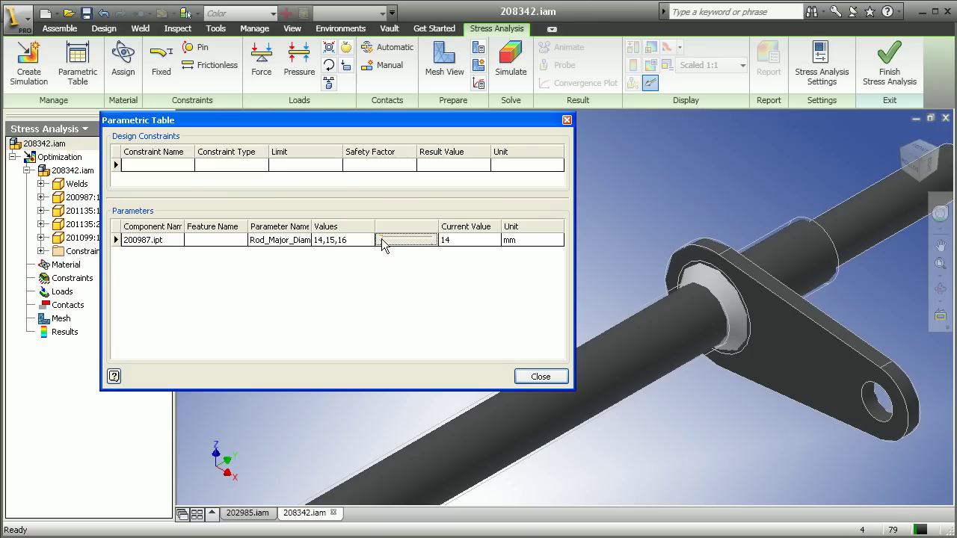
left_click_drag(382, 240, 407, 240)
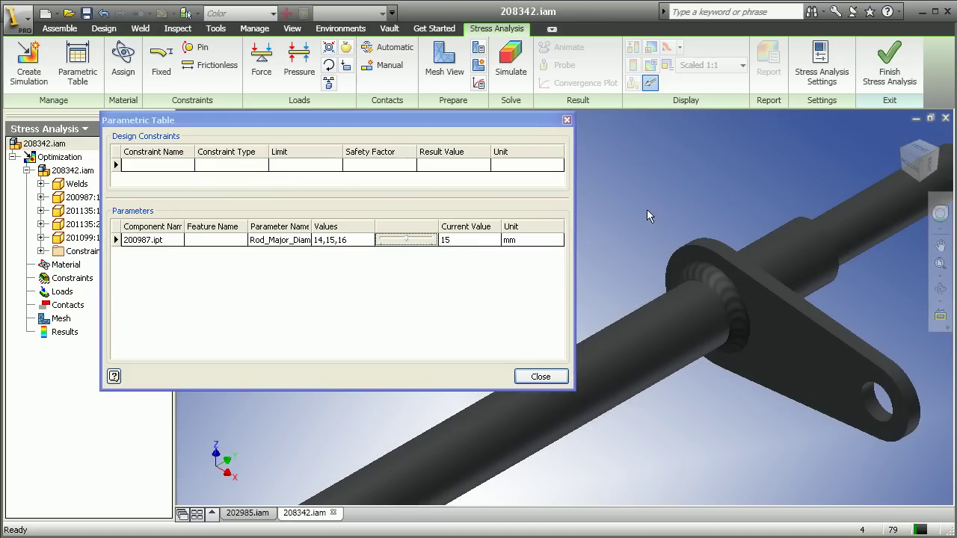
scroll(740, 221, "down", 3)
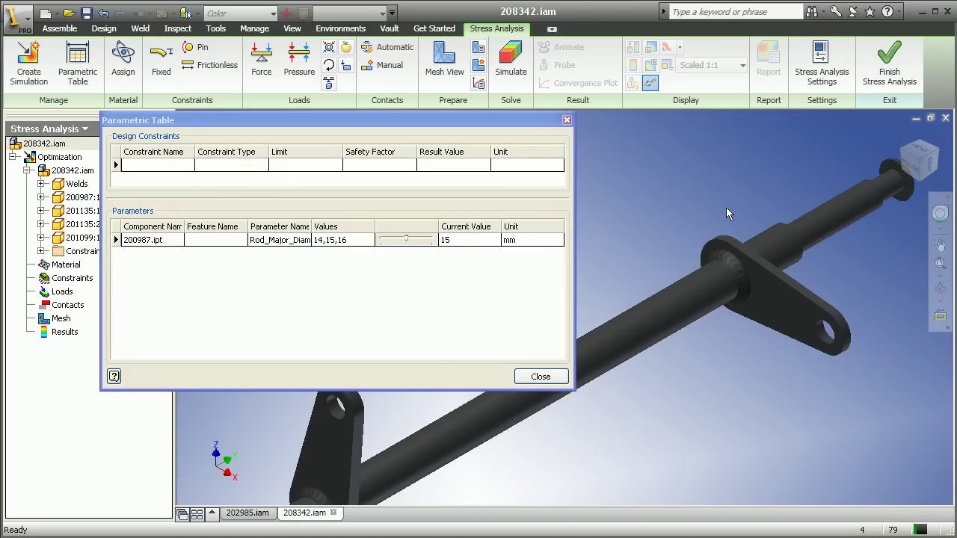
- Add a Max Von Mises Stress constraint set to Fit in range 275 - 375 MPa
right_click(177, 165)
left_click(195, 174)
left_click(157, 90)
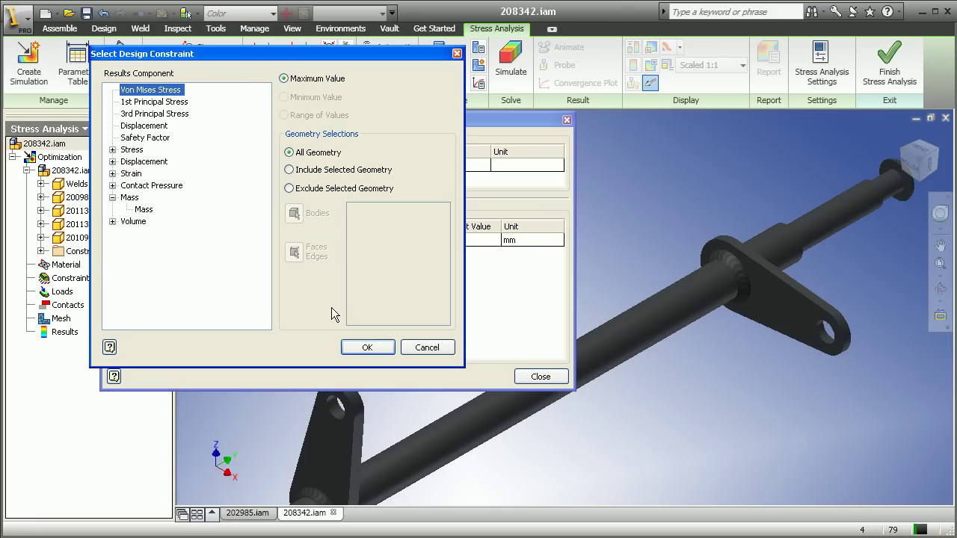
left_click(361, 348)
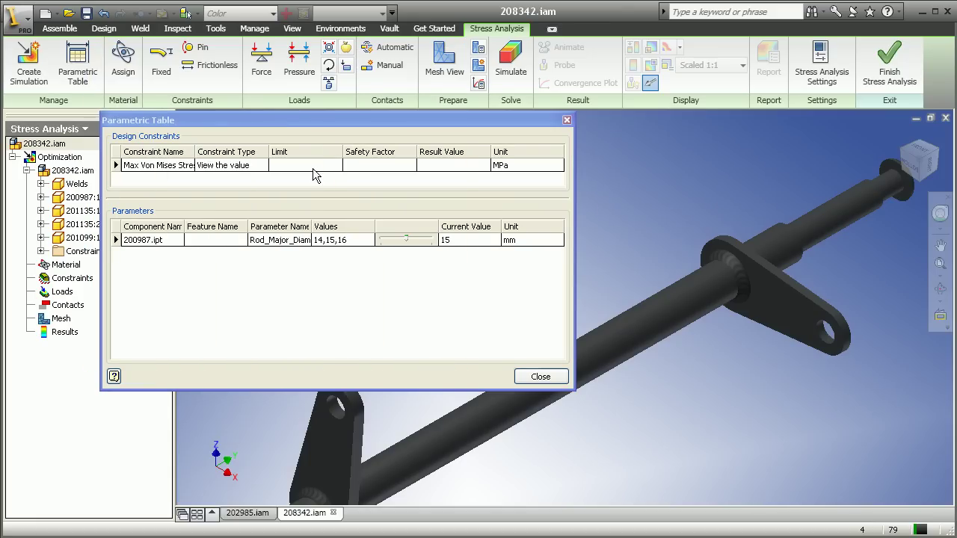
left_click(259, 165)
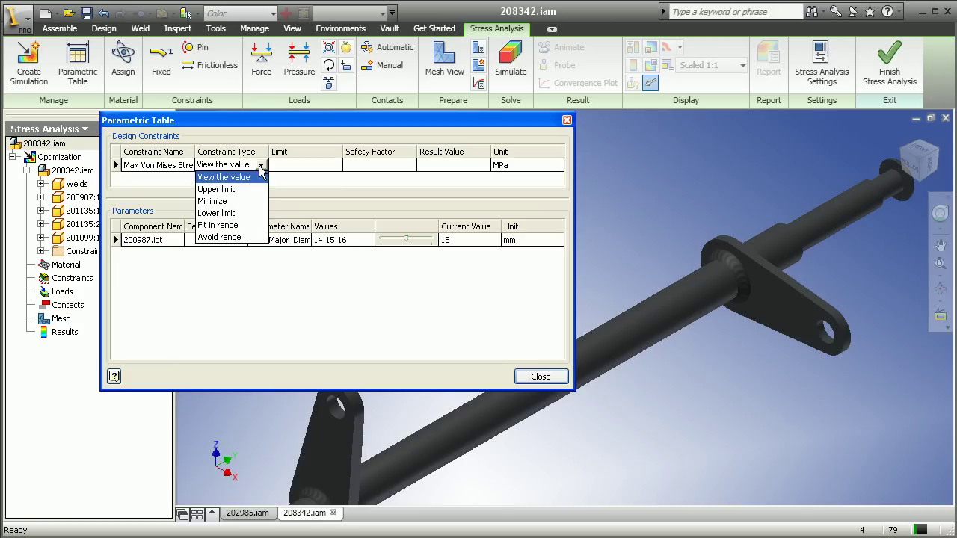
left_click(226, 225)
left_click(307, 165)
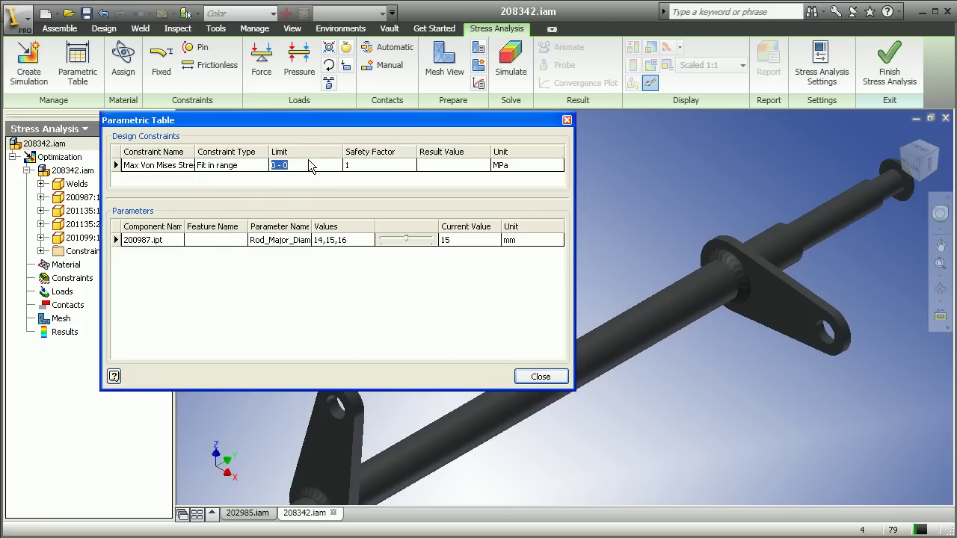
type("275 - 375")
- Commit the stress limit with safety factor 1, add a Mass constraint set to Minimize, close the table
left_click(359, 165)
key("Return")
right_click(168, 166)
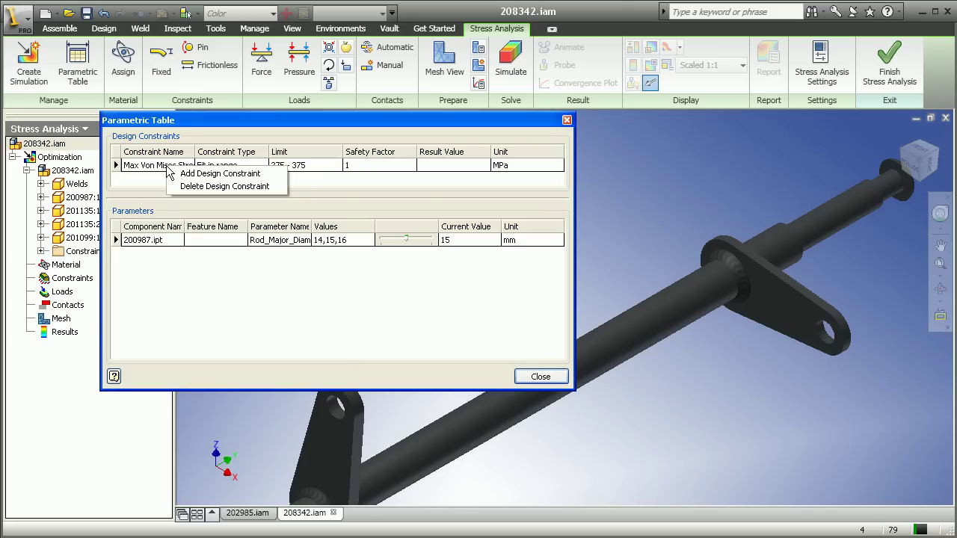
left_click(185, 174)
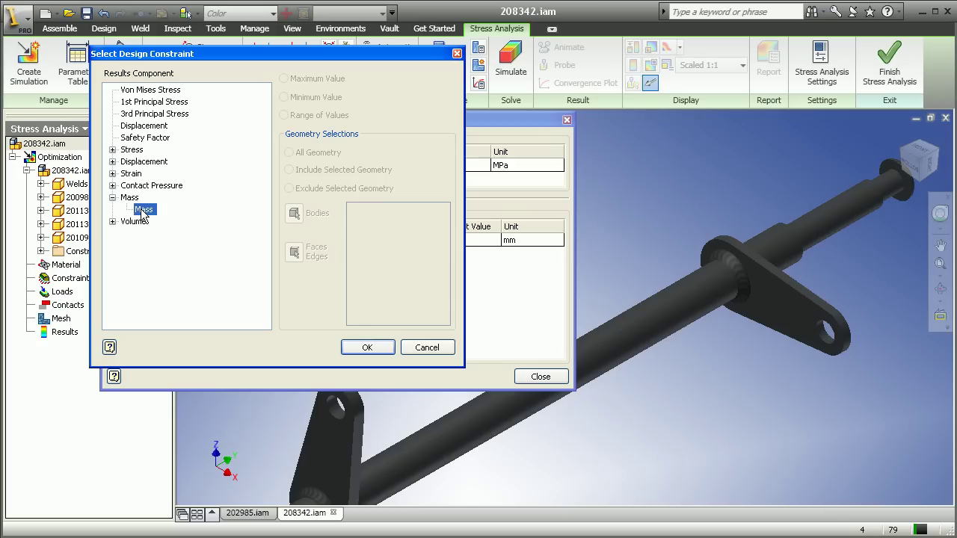
left_click(351, 348)
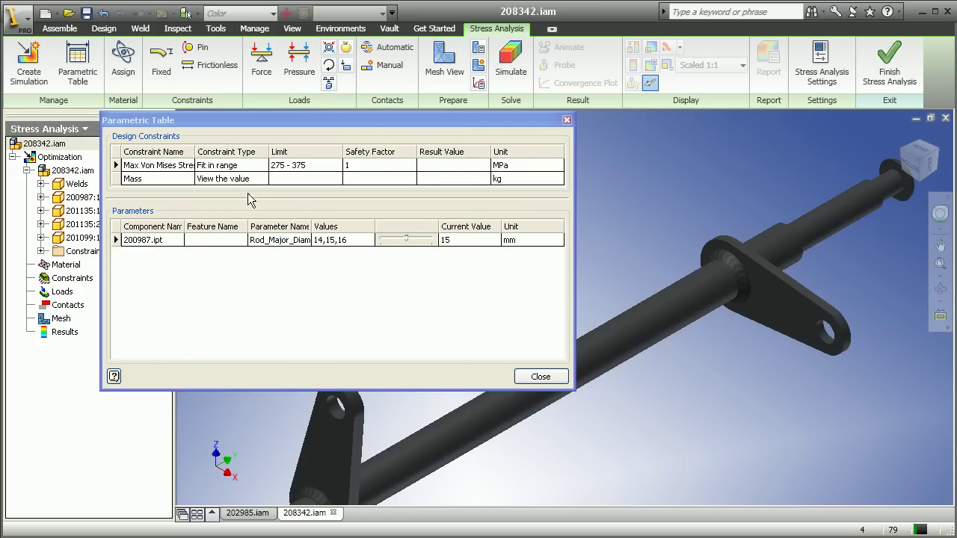
left_click(248, 181)
left_click(261, 178)
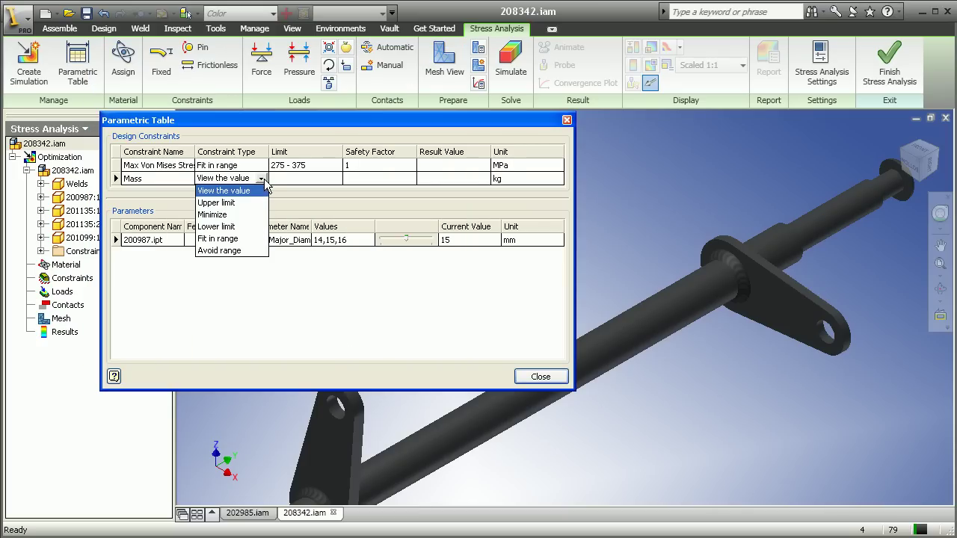
left_click(236, 216)
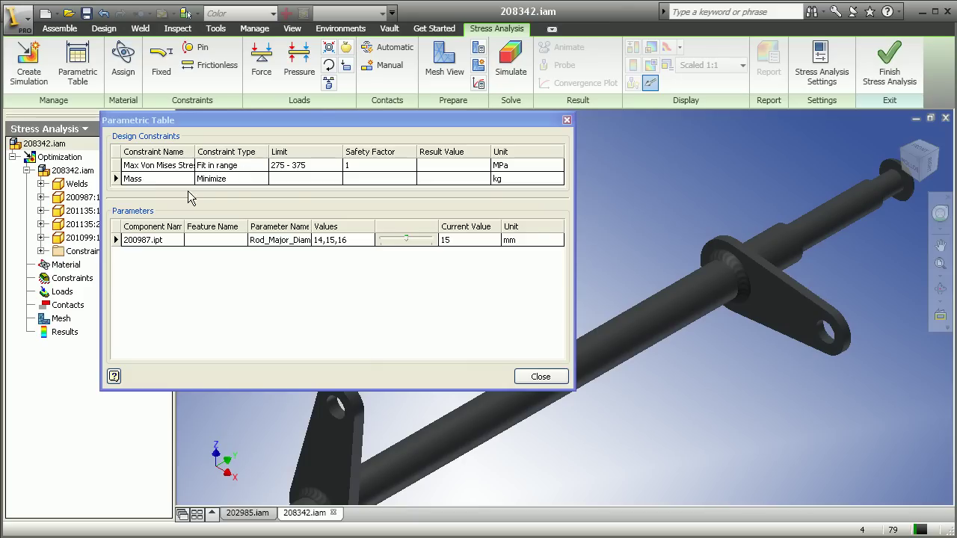
left_click(208, 180)
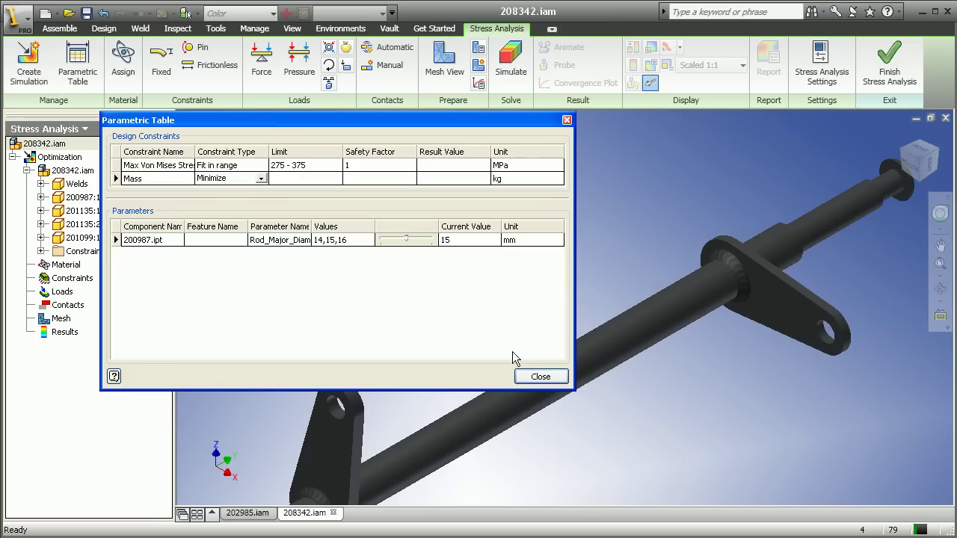
left_click(541, 376)
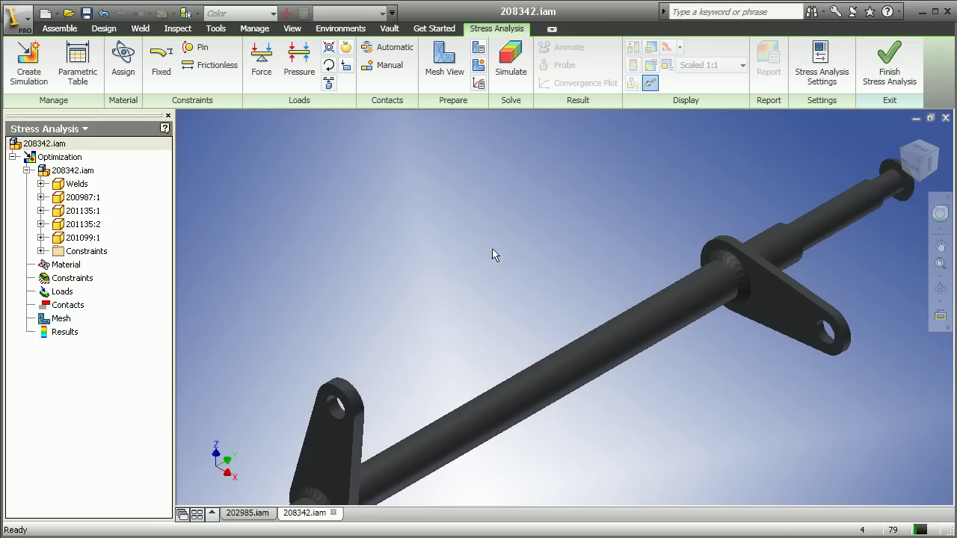
- Override the Welds material with Welded Aluminum-6061
scroll(544, 246, "down", 3)
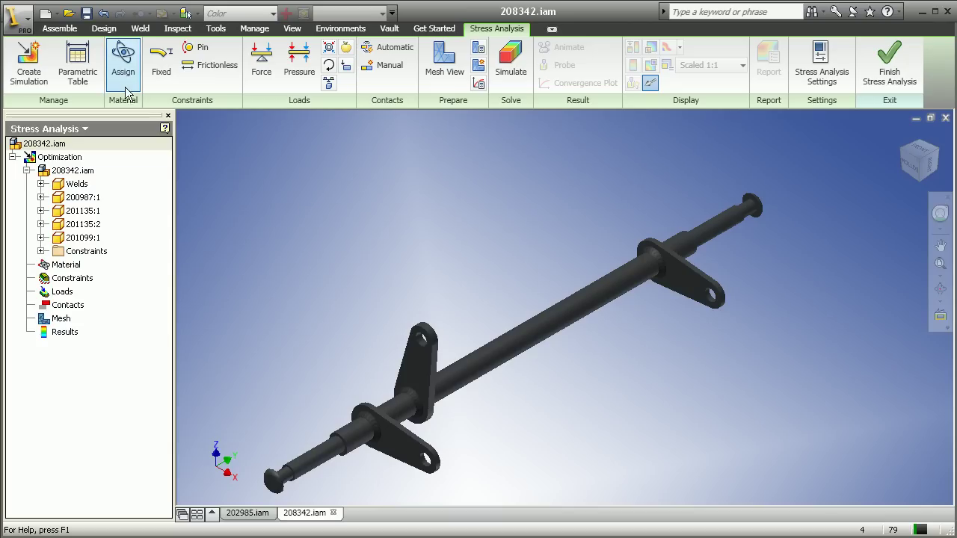
left_click(123, 61)
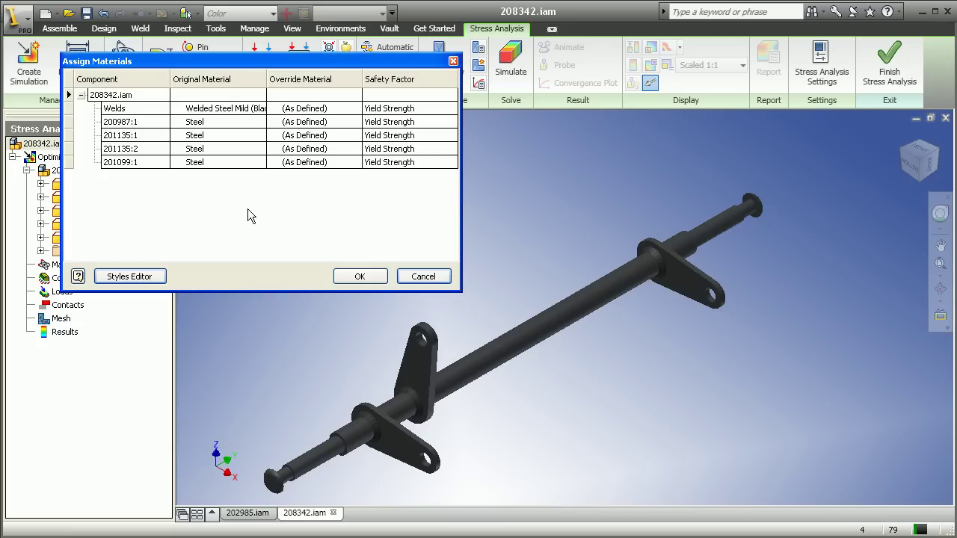
left_click(309, 110)
left_click(353, 110)
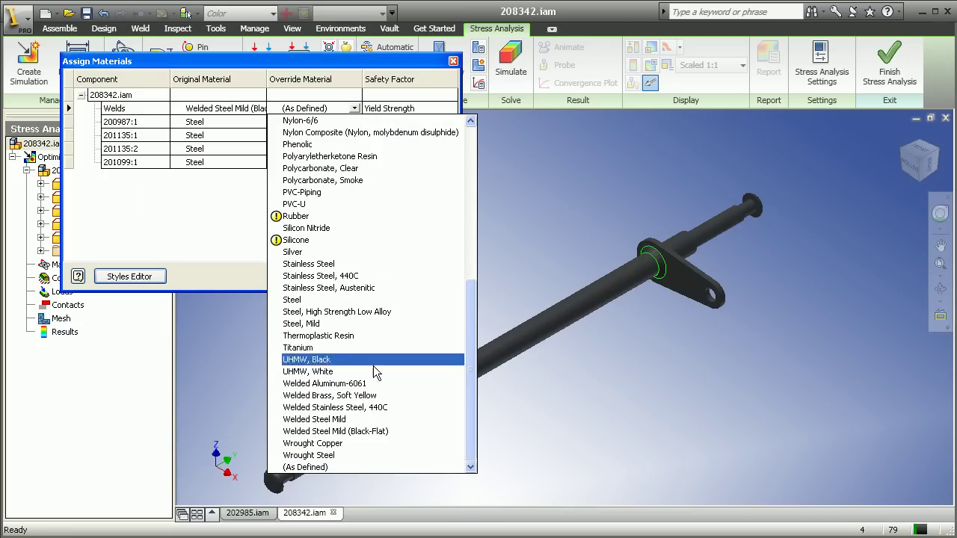
left_click(332, 383)
- Override parts 200987:1, 201135:1 and 201099:1 with Aluminum-6061 and apply
left_click(354, 123)
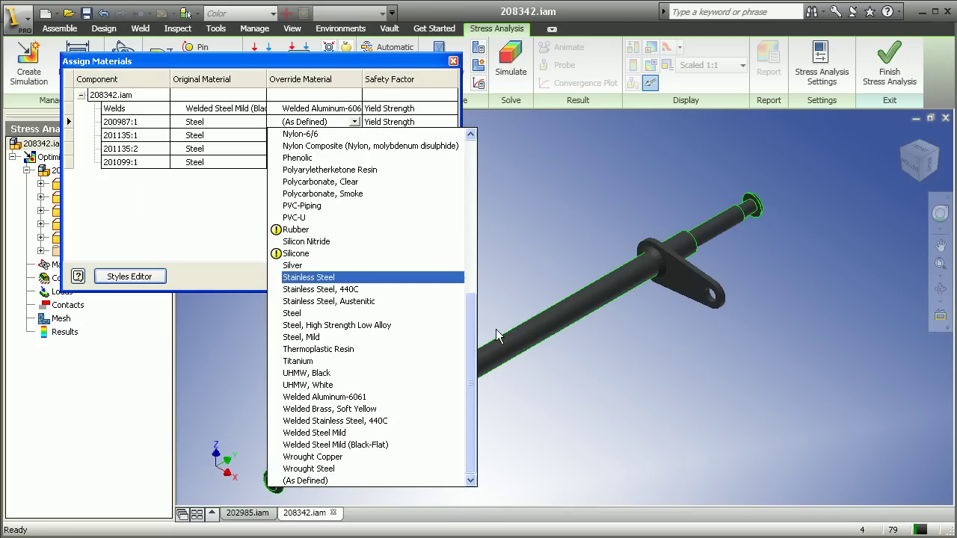
left_click_drag(470, 351, 468, 187)
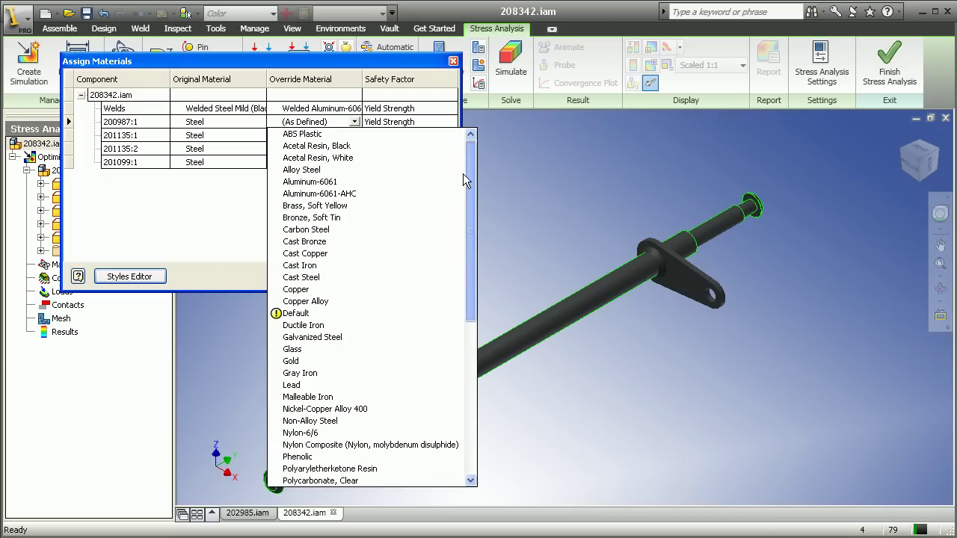
left_click(364, 187)
left_click(349, 137)
left_click(354, 136)
scroll(461, 247, "up", 10)
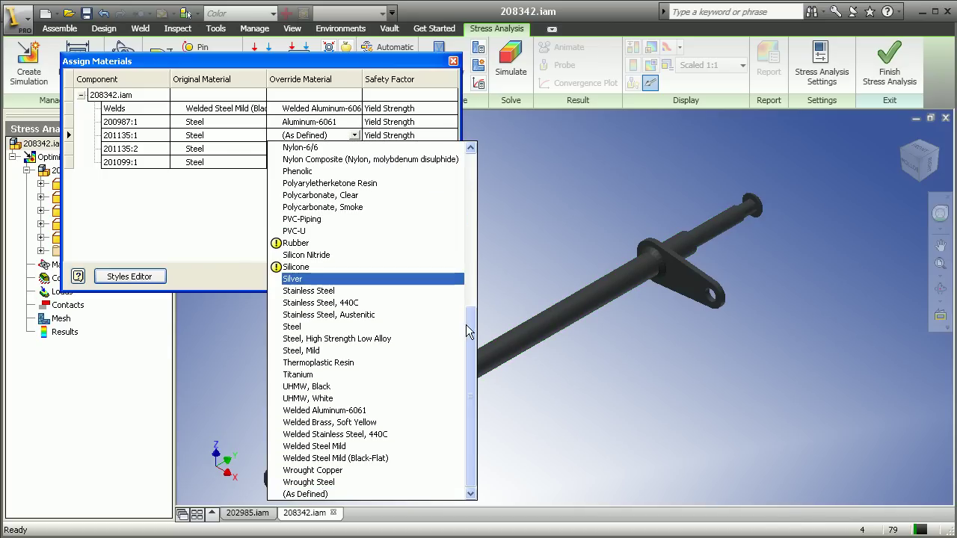
left_click(386, 174)
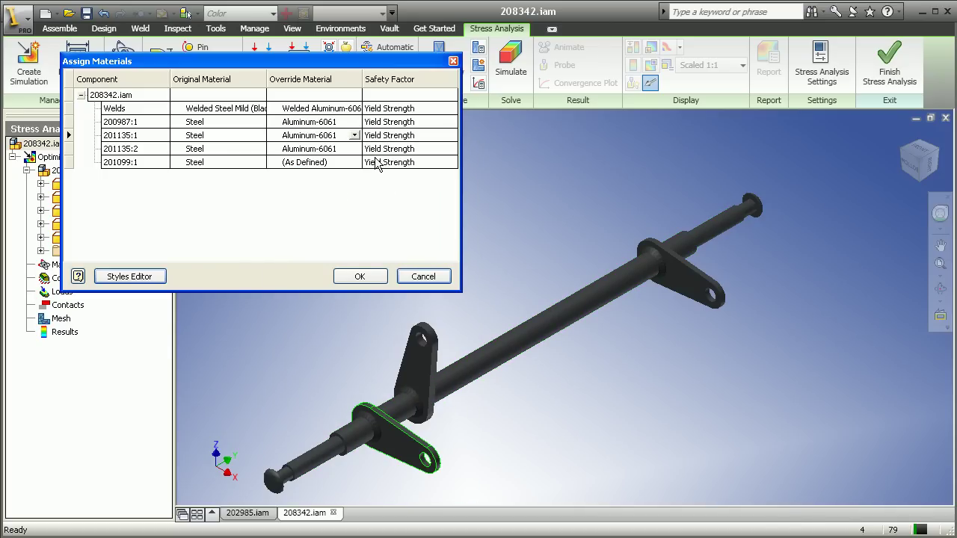
left_click(359, 164)
left_click(355, 163)
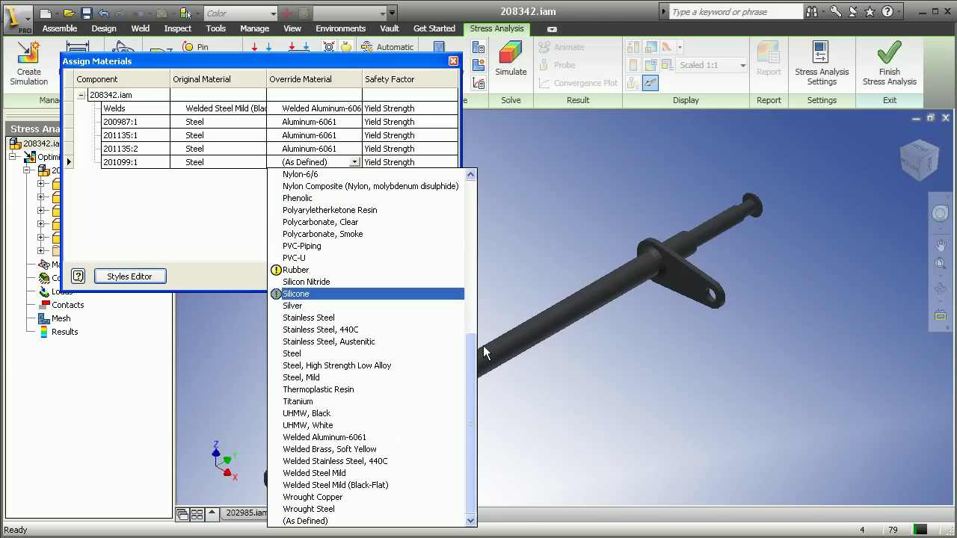
left_click_drag(471, 387, 475, 207)
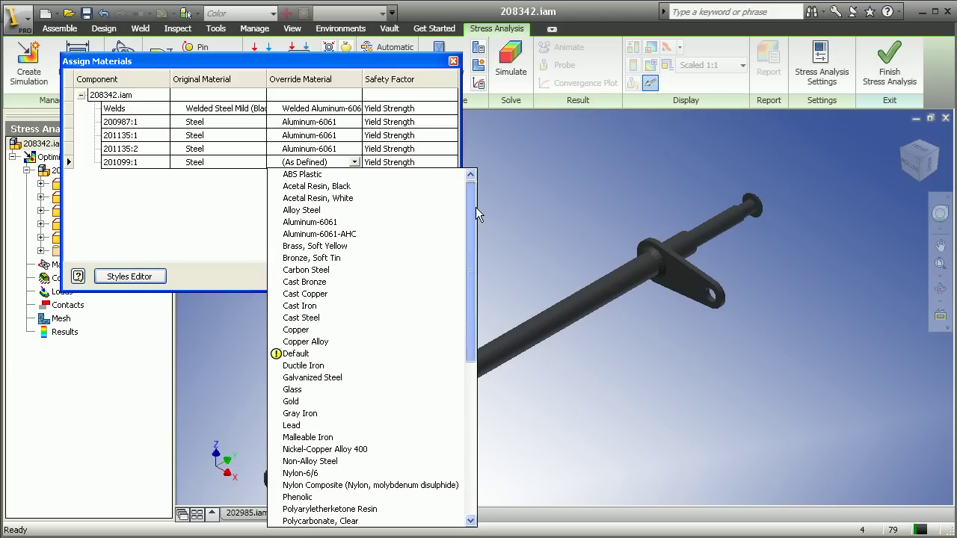
left_click(345, 225)
left_click(359, 278)
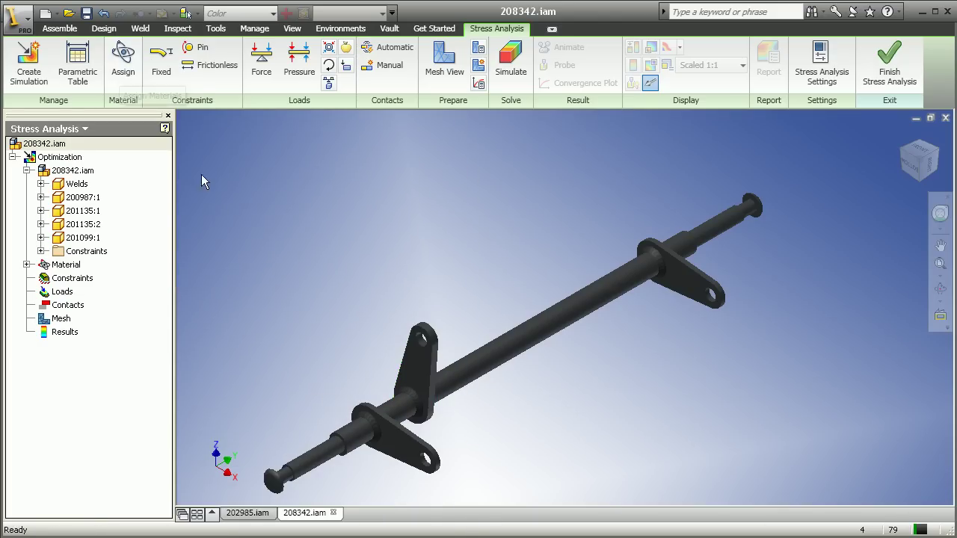
- Add a Fixed constraint on the shaft's left end face
left_click(161, 61)
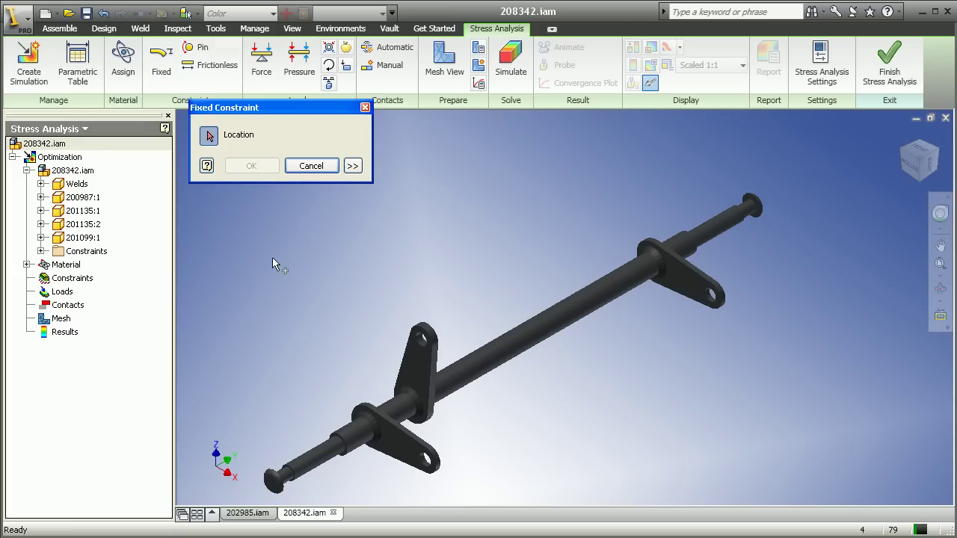
scroll(279, 463, "down", 3)
left_click(281, 473)
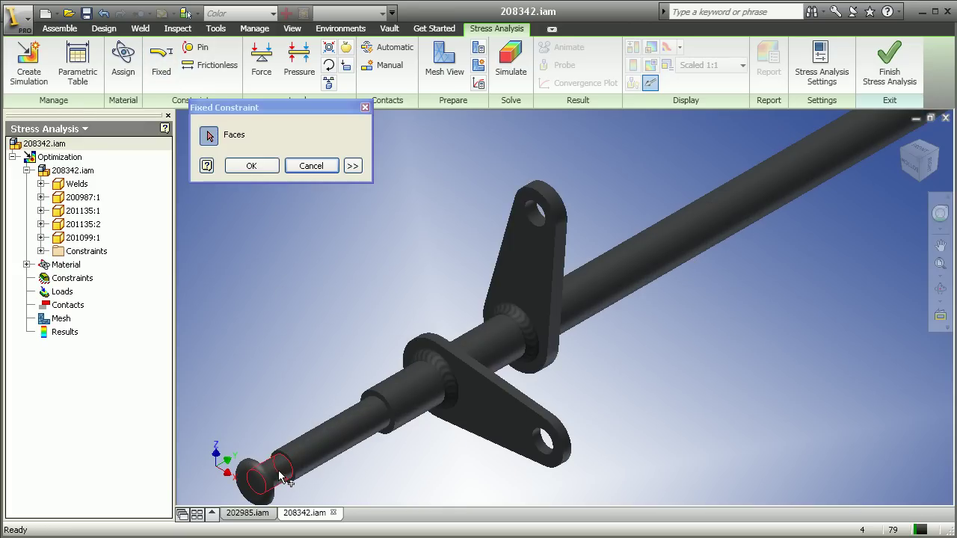
left_click(251, 165)
- Add a Pin constraint on the shaft's right end face
left_click(196, 47)
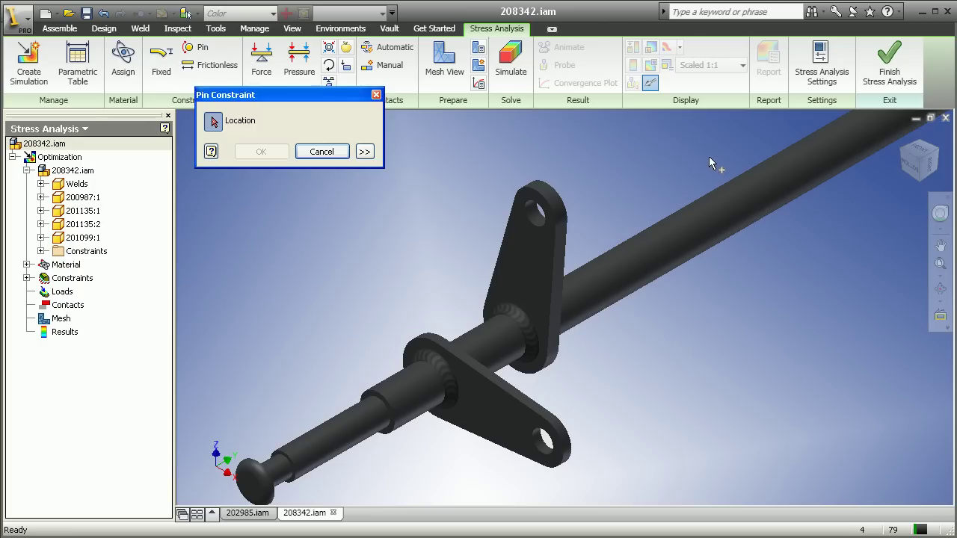
middle_click_drag(708, 156, 421, 323)
left_click(866, 140)
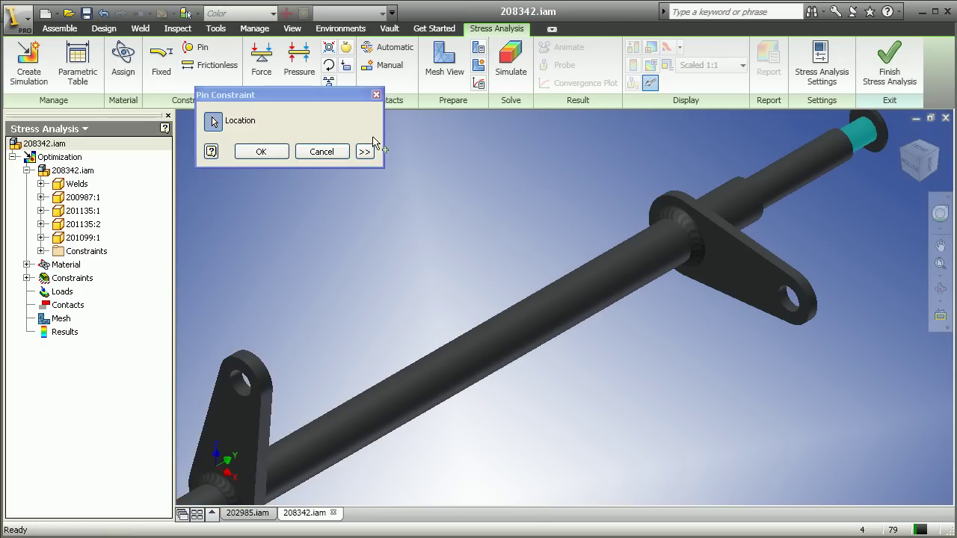
left_click(258, 152)
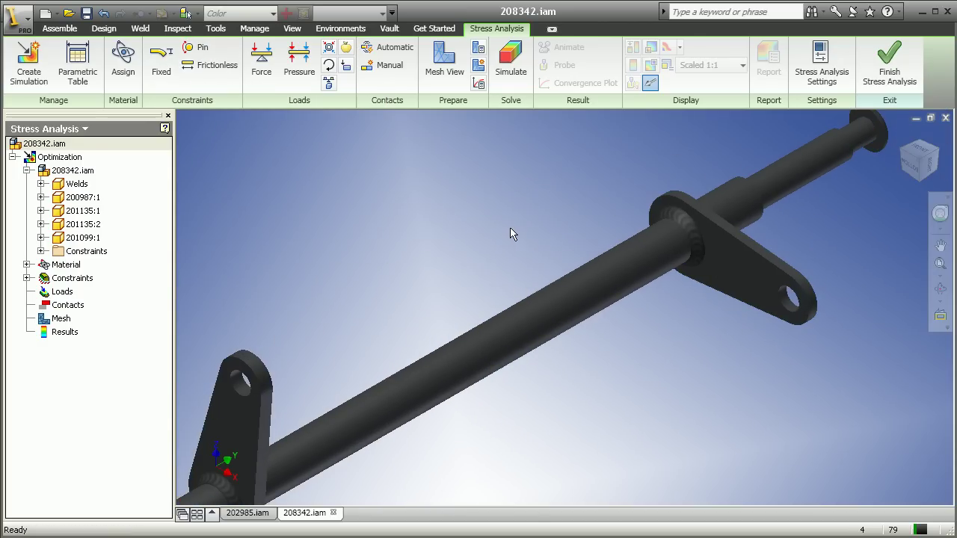
scroll(510, 233, "down", 3)
scroll(509, 233, "down", 2)
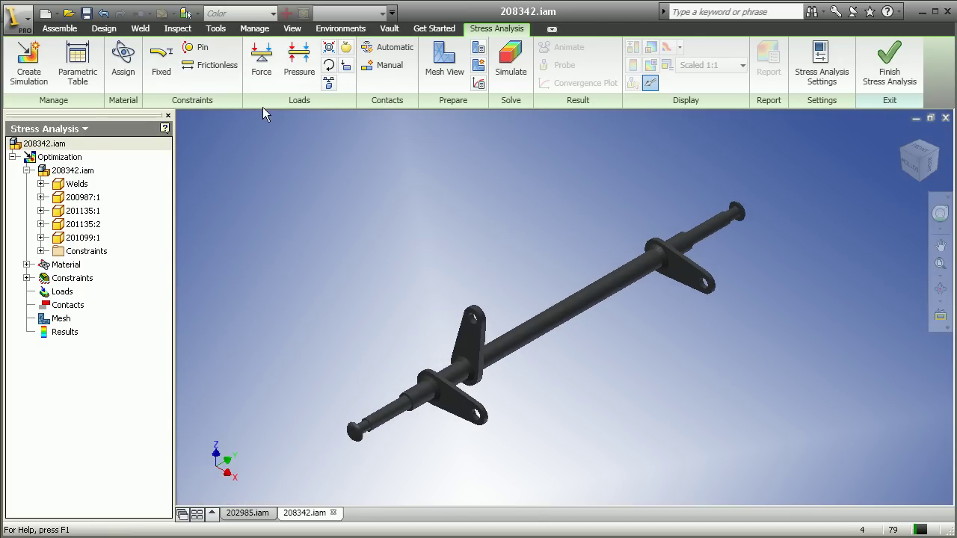
- Apply an 835 N downward force to the near flat bracket's hole face
left_click(261, 64)
scroll(475, 420, "up", 5)
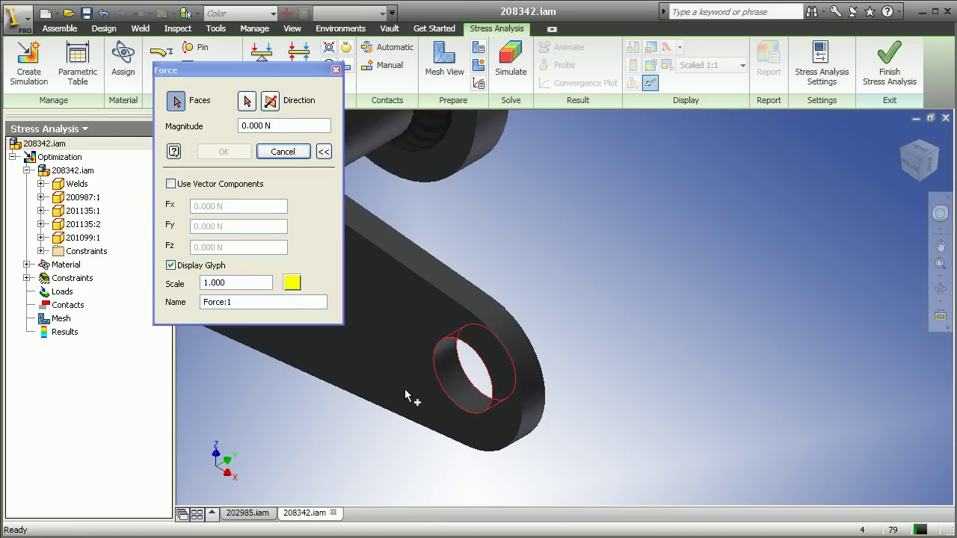
left_click(247, 102)
left_click(433, 267)
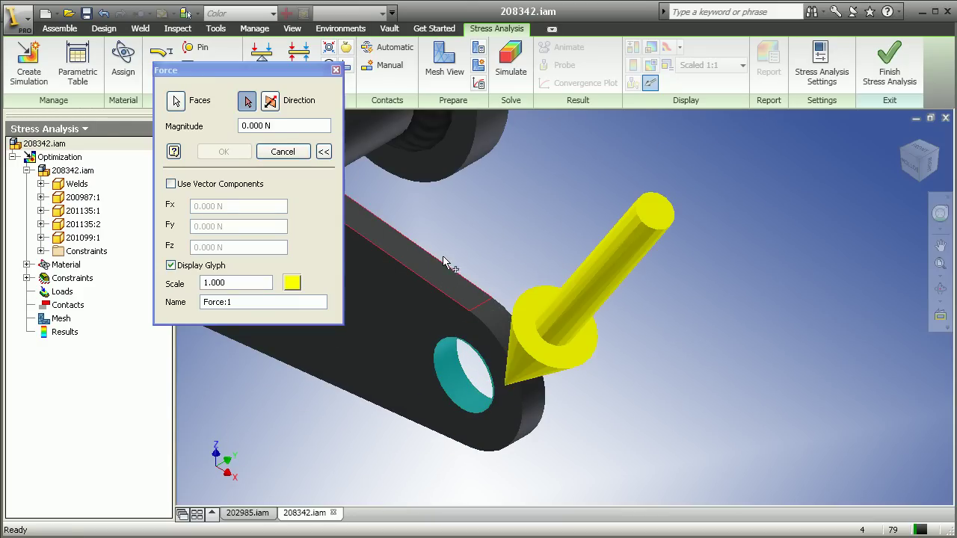
left_click(279, 125)
left_click_drag(278, 125, 215, 133)
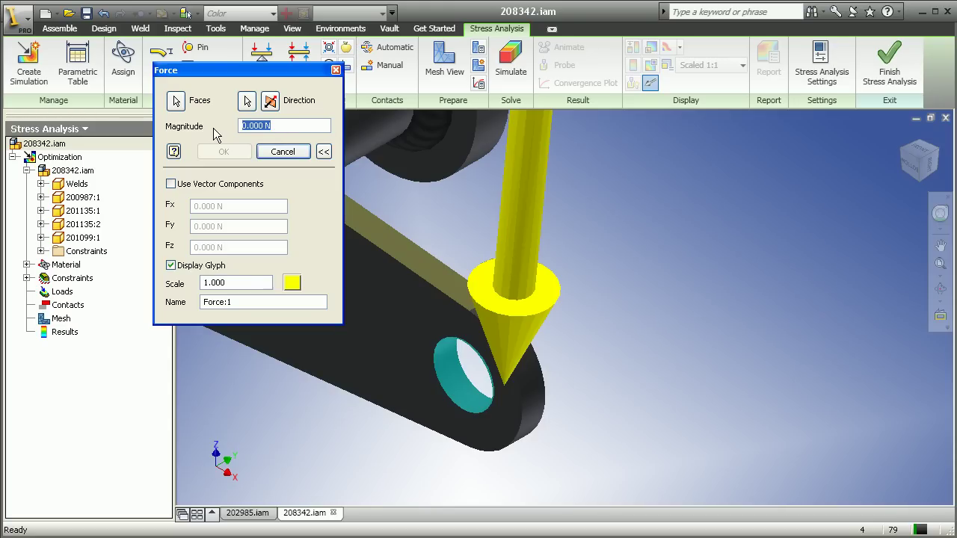
type("83")
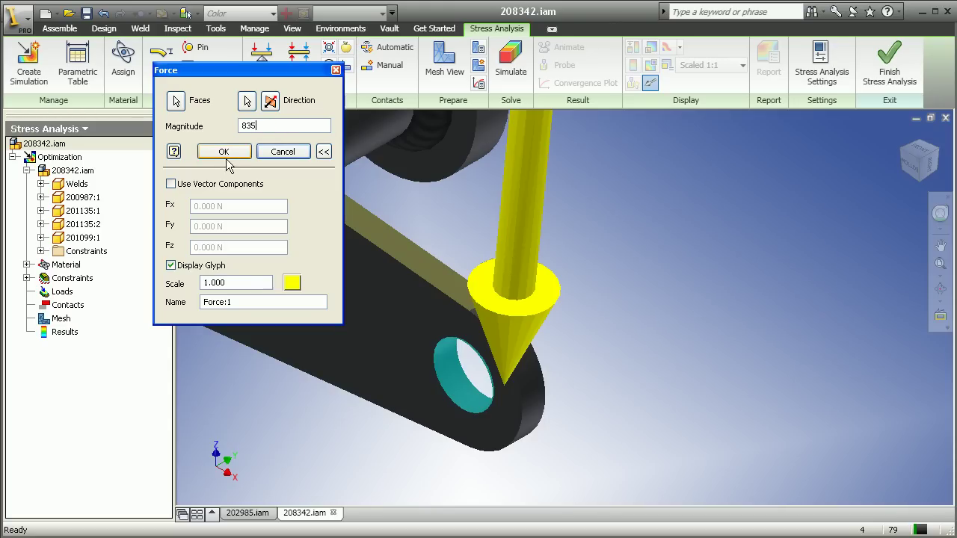
type("5")
left_click(223, 152)
- Pan out to show the whole shaft assembly and begin a second force load
scroll(566, 261, "down", 3)
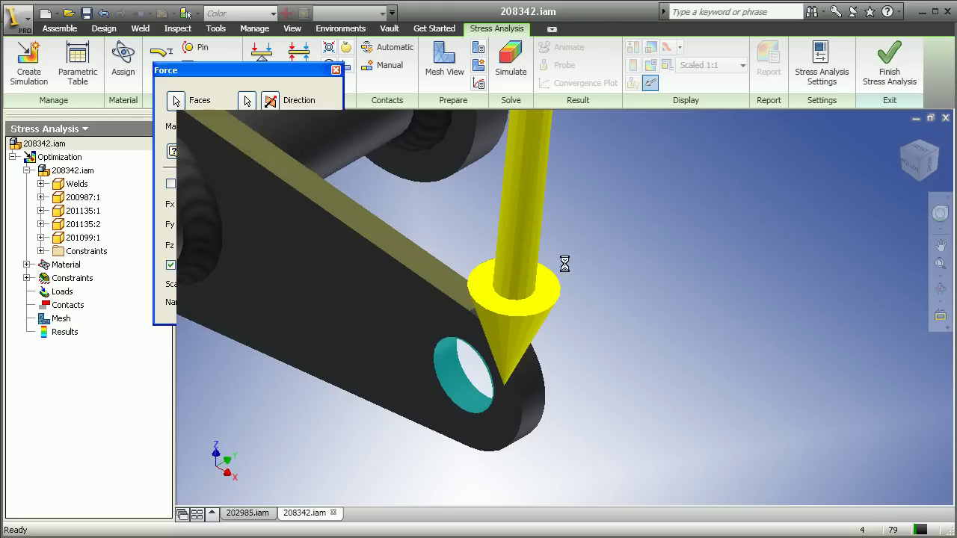
scroll(428, 394, "down", 3)
middle_click_drag(581, 335, 554, 355)
left_click(262, 63)
- Load the far bracket's hole with Force:2, 835 N pointing straight down
scroll(748, 213, "up", 5)
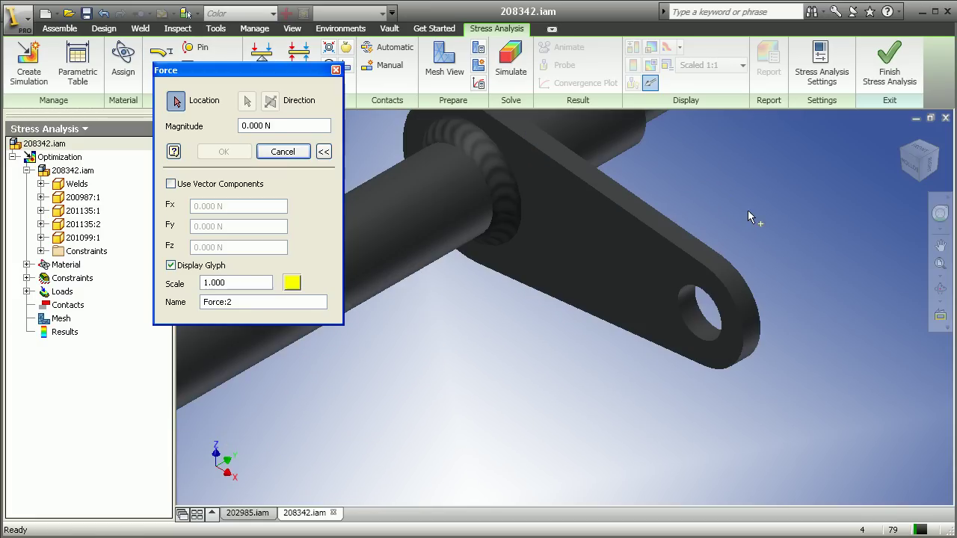
left_click(689, 320)
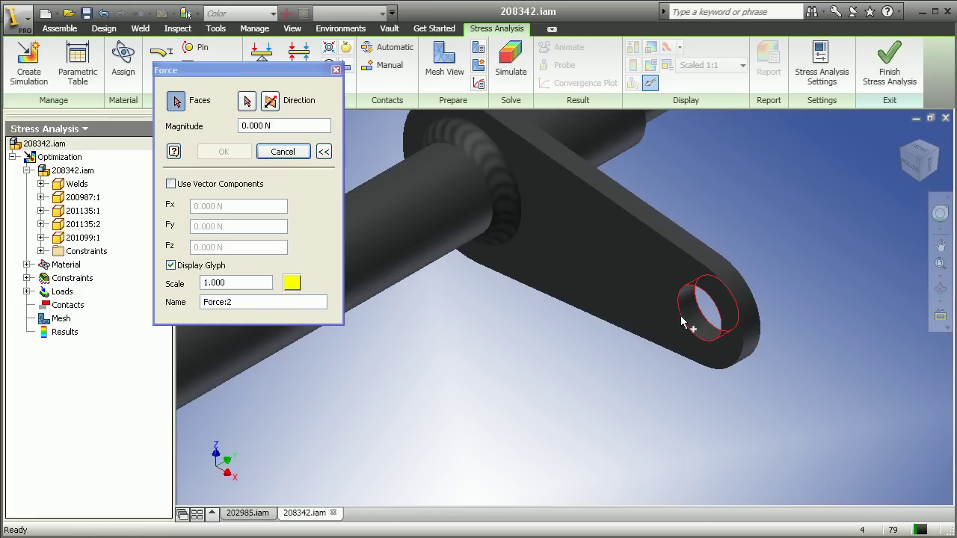
left_click(246, 100)
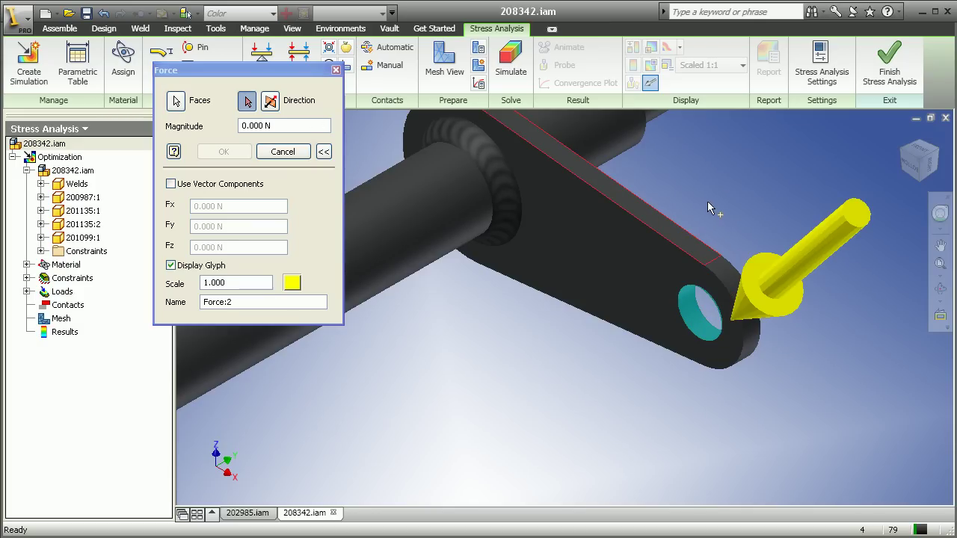
left_click(688, 247)
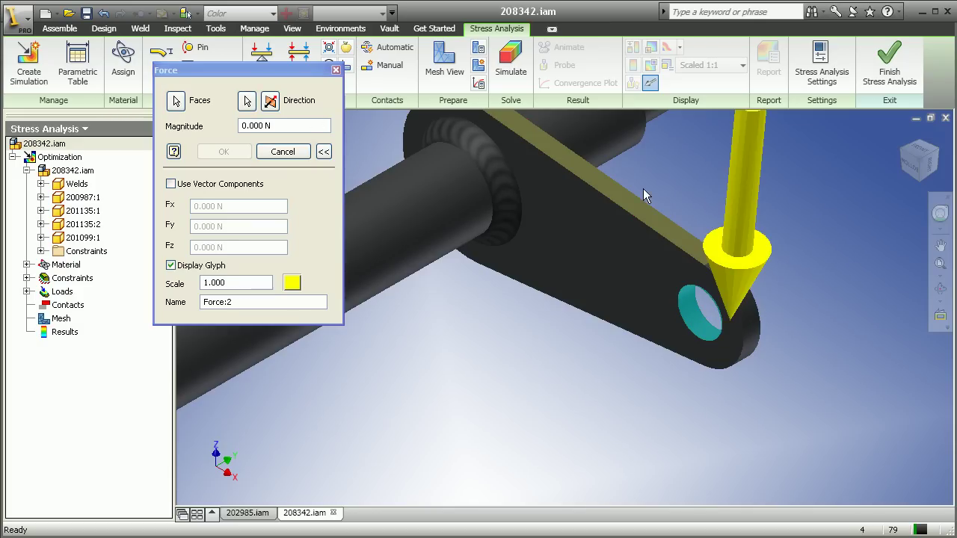
left_click(278, 126)
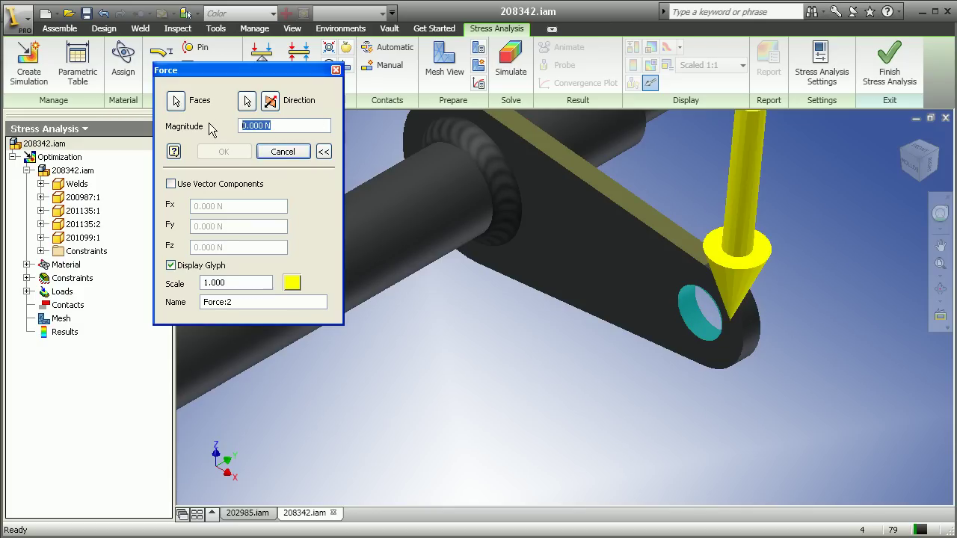
type("835")
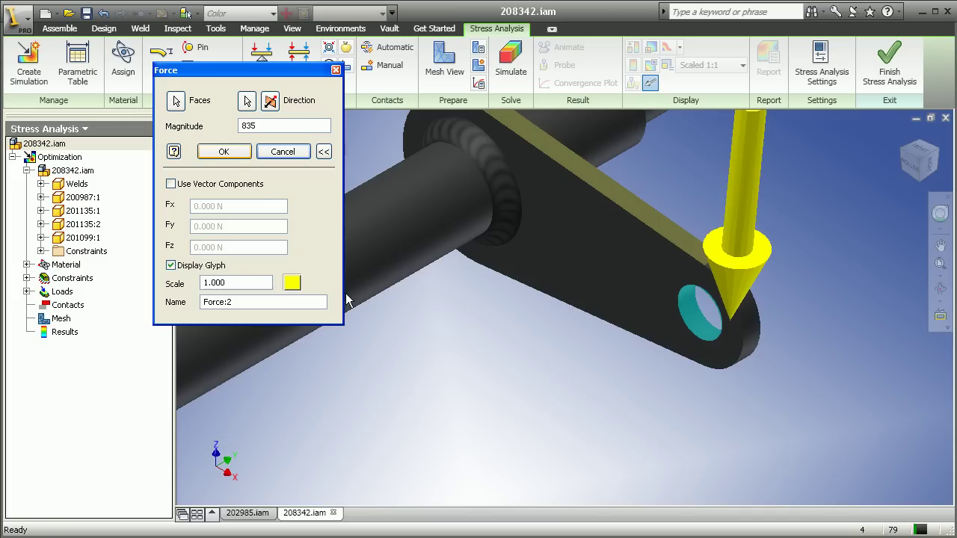
key("Return")
scroll(619, 344, "down", 5)
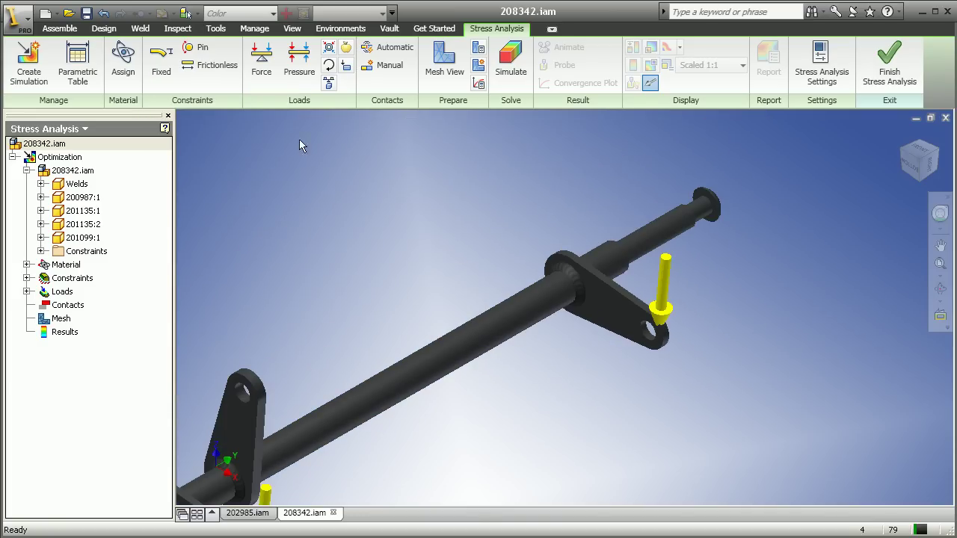
- Apply Force:3, 835 N along the lug edge, to the upright bracket's hole face
left_click(261, 60)
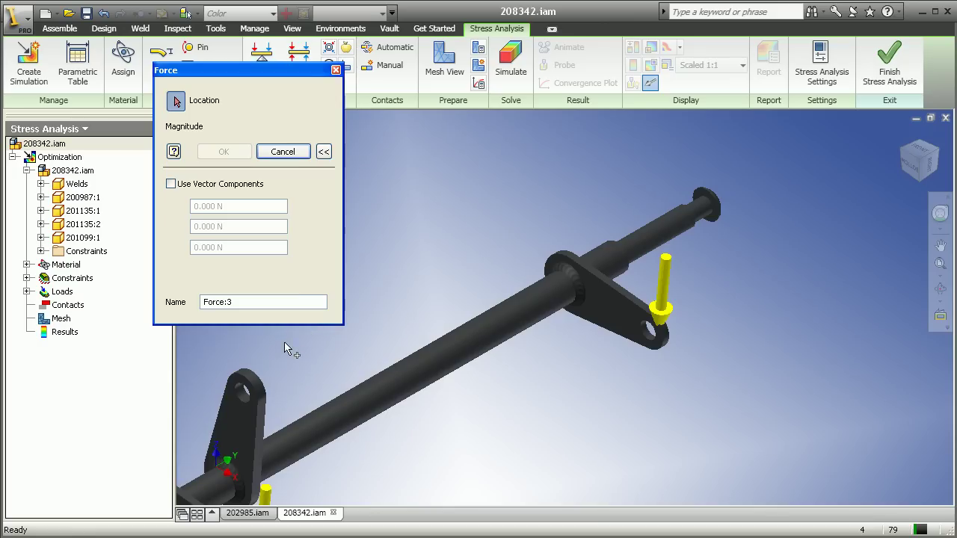
scroll(403, 276, "up", 6)
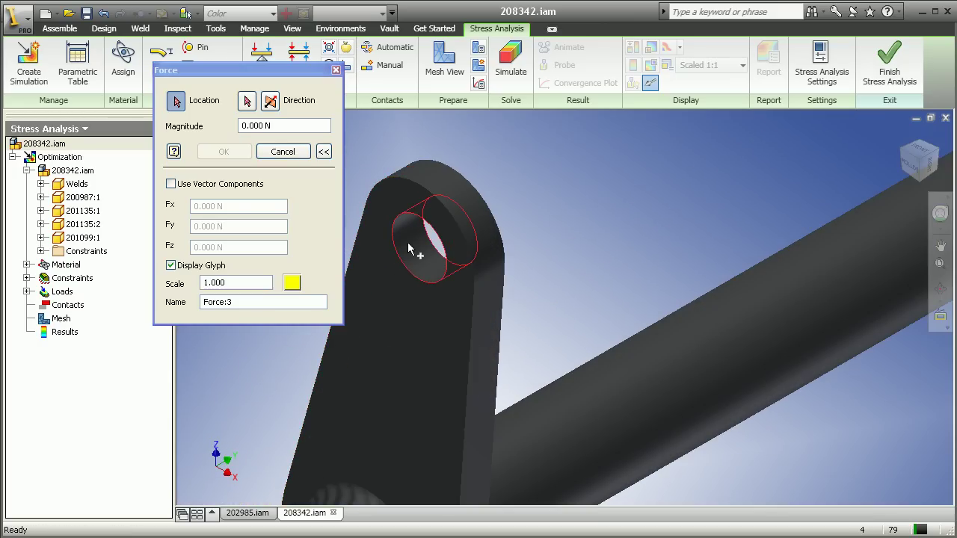
left_click(403, 253)
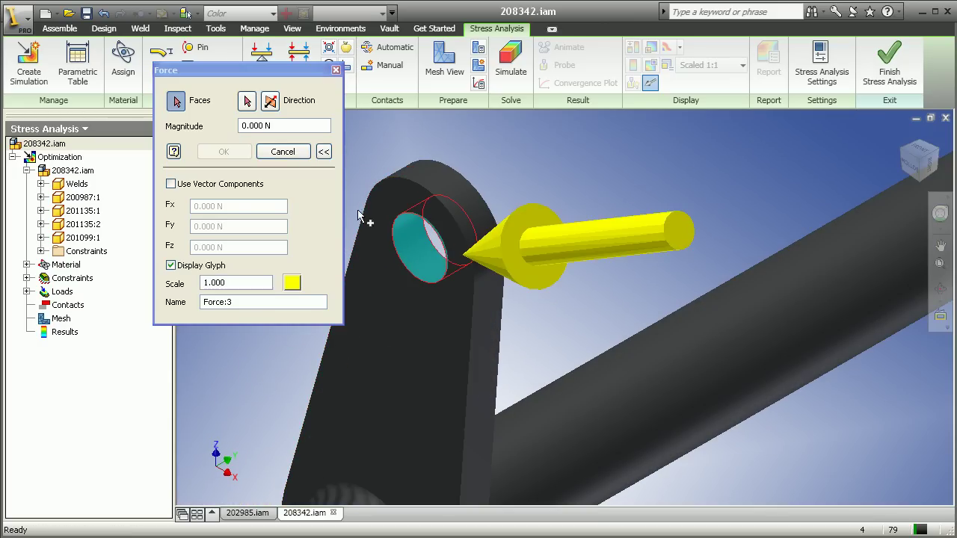
left_click(248, 102)
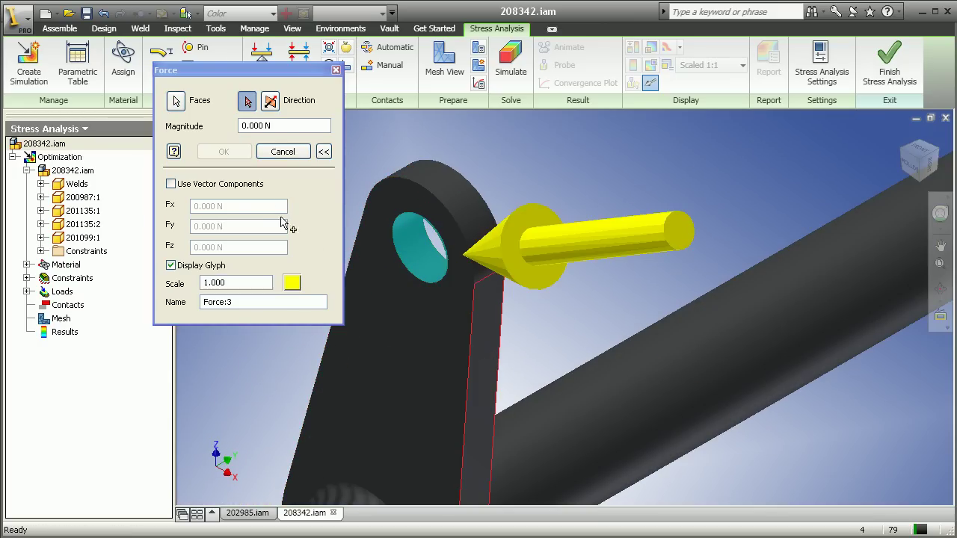
left_click(484, 362)
left_click(278, 126)
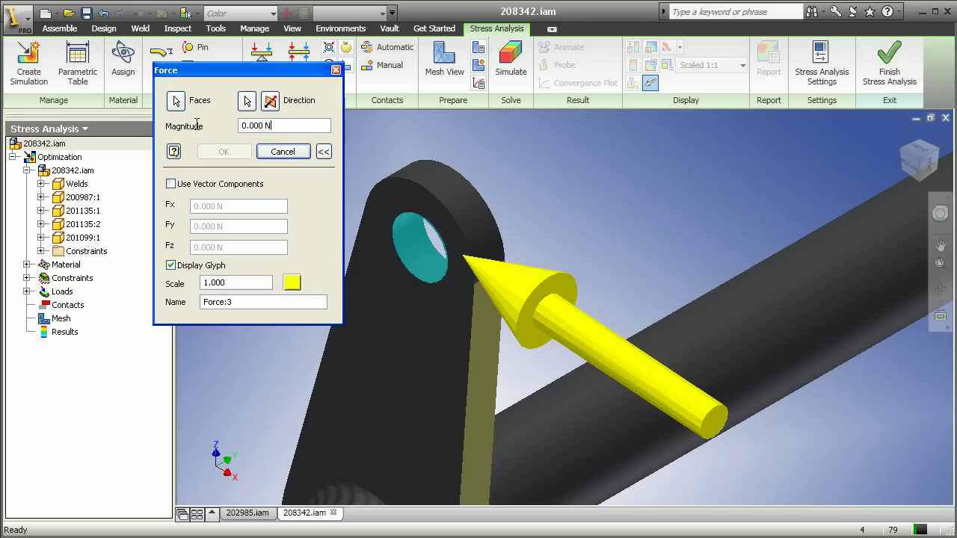
type("835")
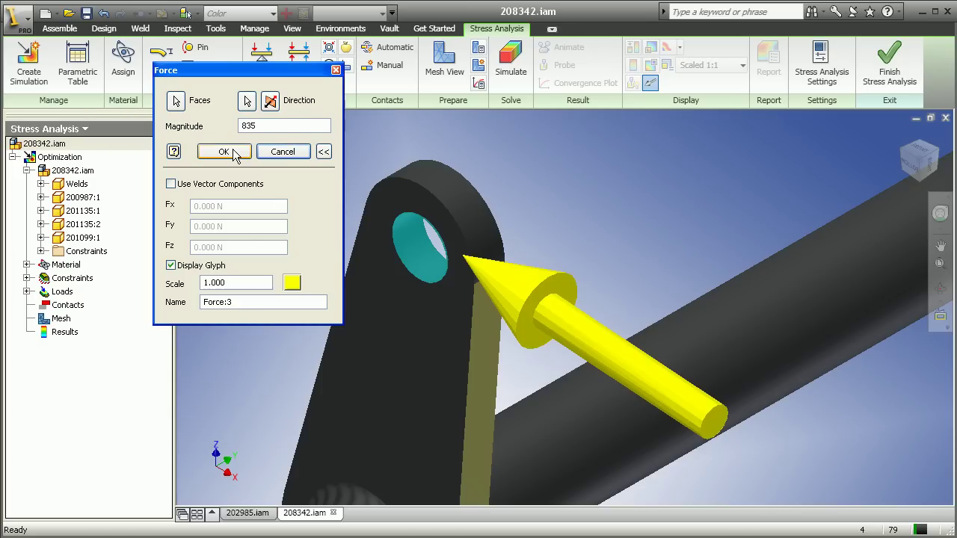
left_click(234, 155)
scroll(244, 148, "down", 5)
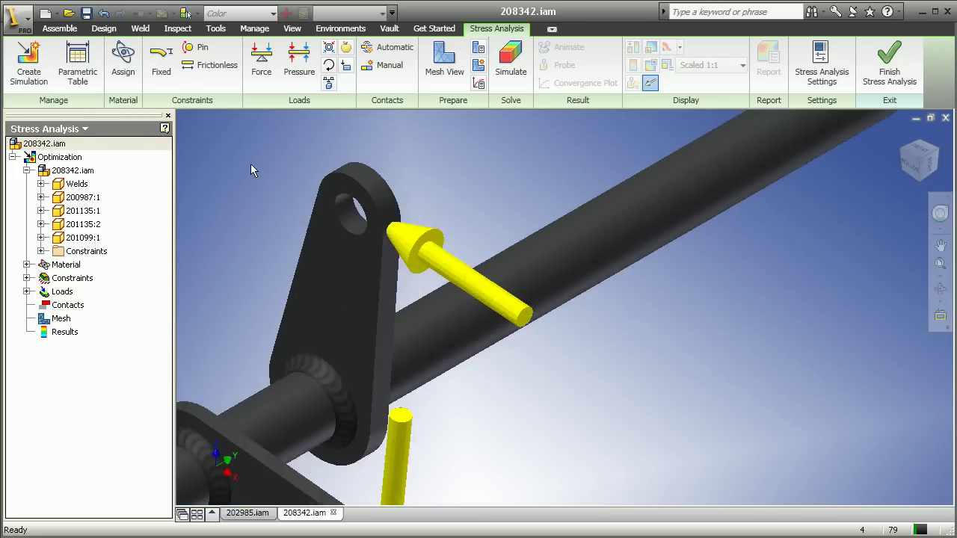
middle_click_drag(361, 169, 390, 207)
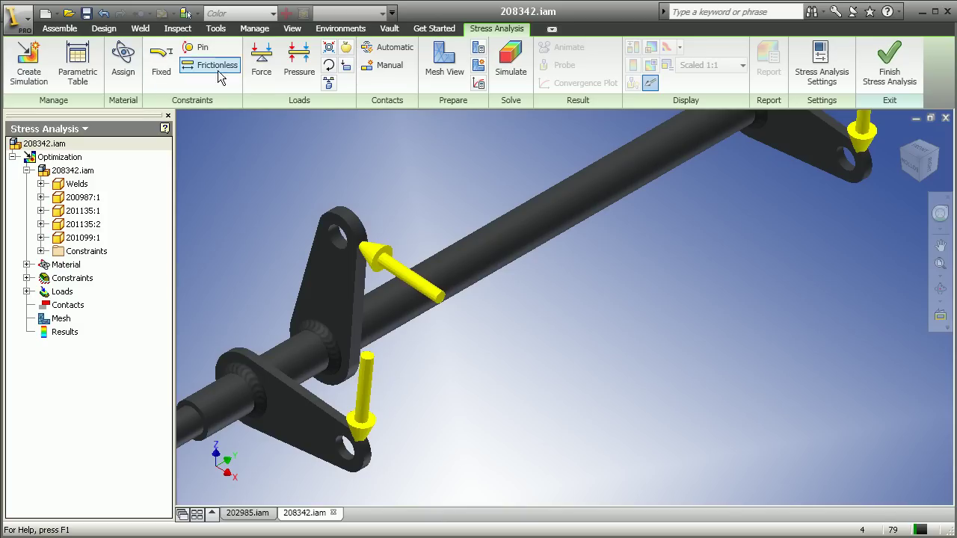
- Generate the mesh (13,982 nodes, 6,152 elements), inspect it around the brackets, then fit the view
left_click(441, 69)
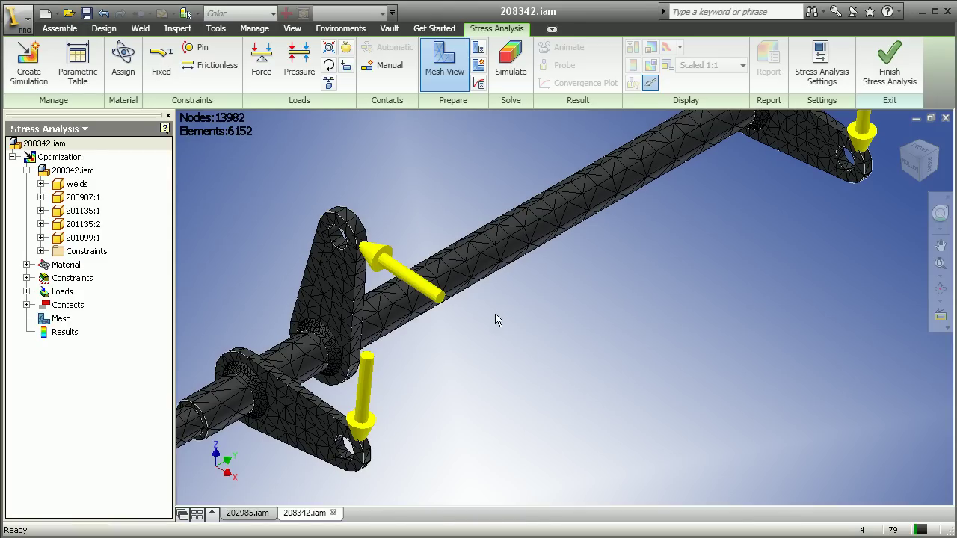
middle_click_drag(453, 367, 503, 340)
scroll(383, 307, "down", 4)
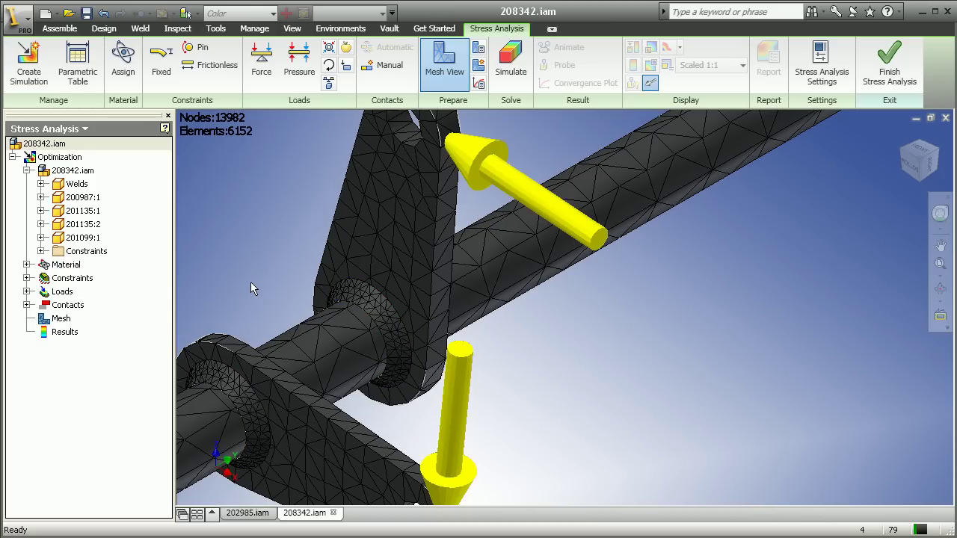
scroll(257, 312, "up", 3)
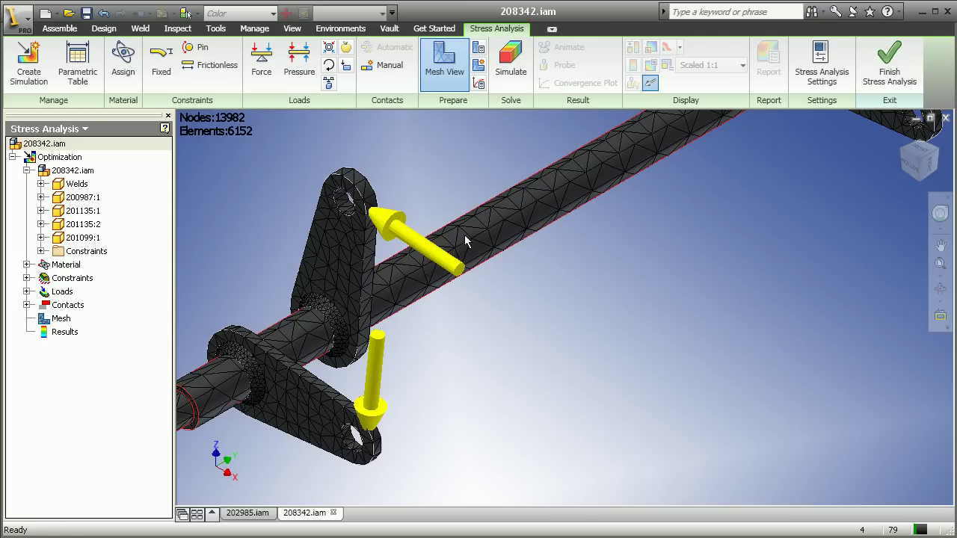
key("Home")
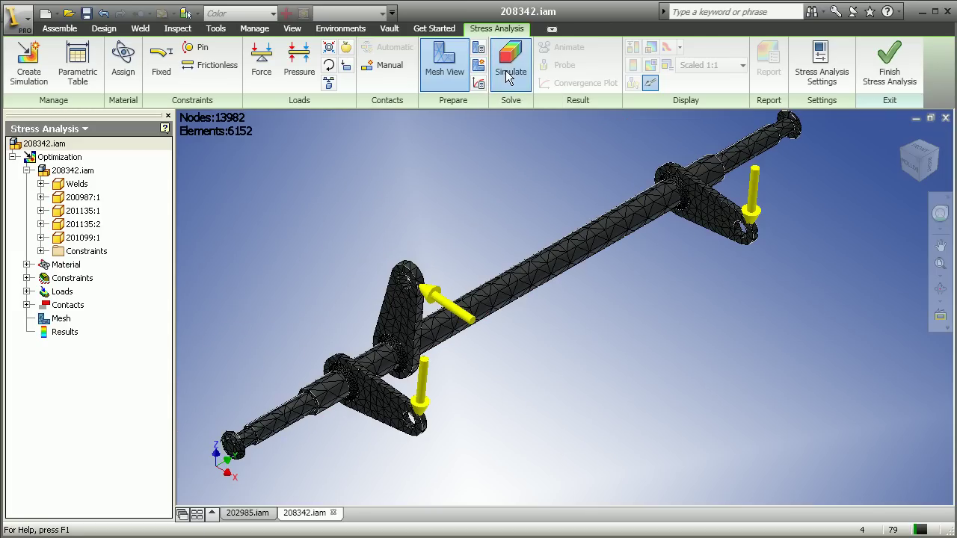
- Run the simulation to get Von Mises stress results up to 448.5 MPa
left_click(510, 64)
left_click(337, 256)
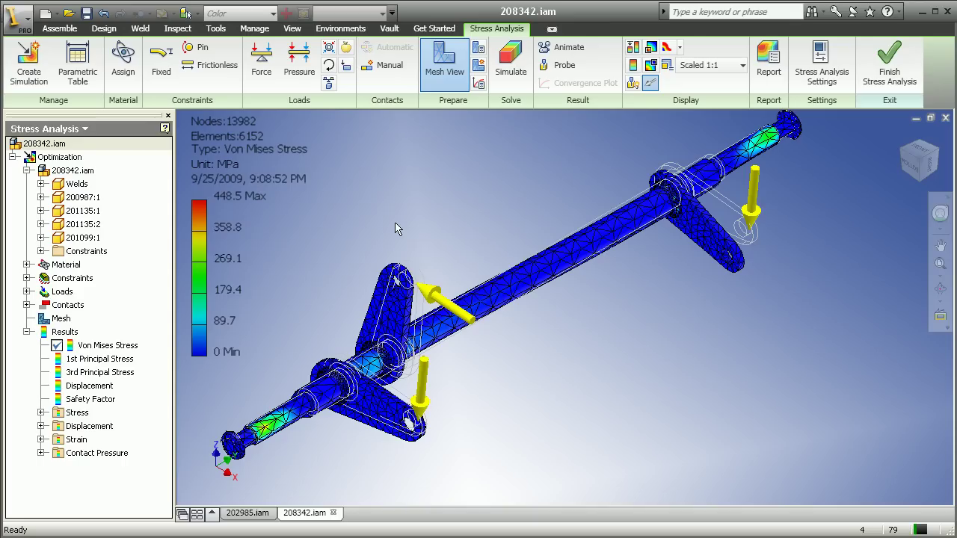
left_click(567, 51)
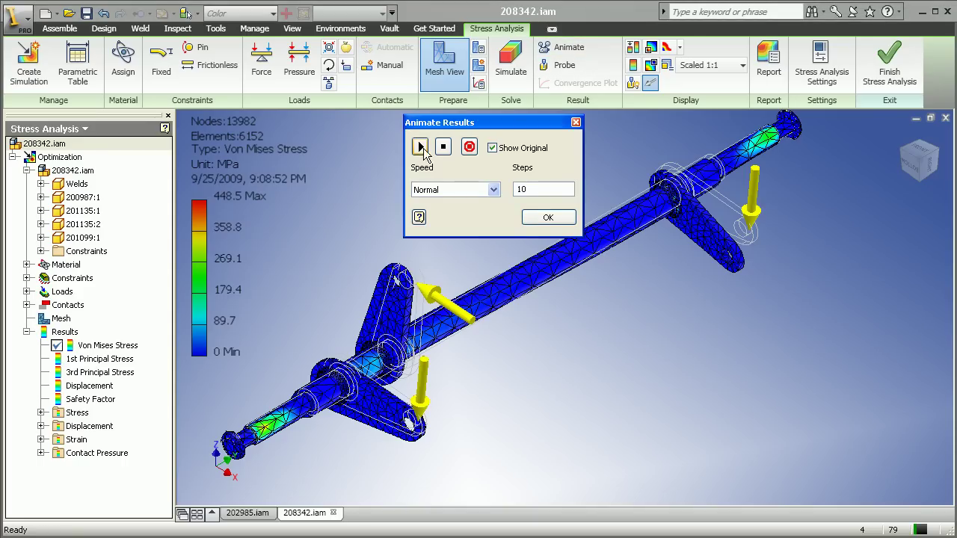
left_click(420, 147)
left_click(910, 164)
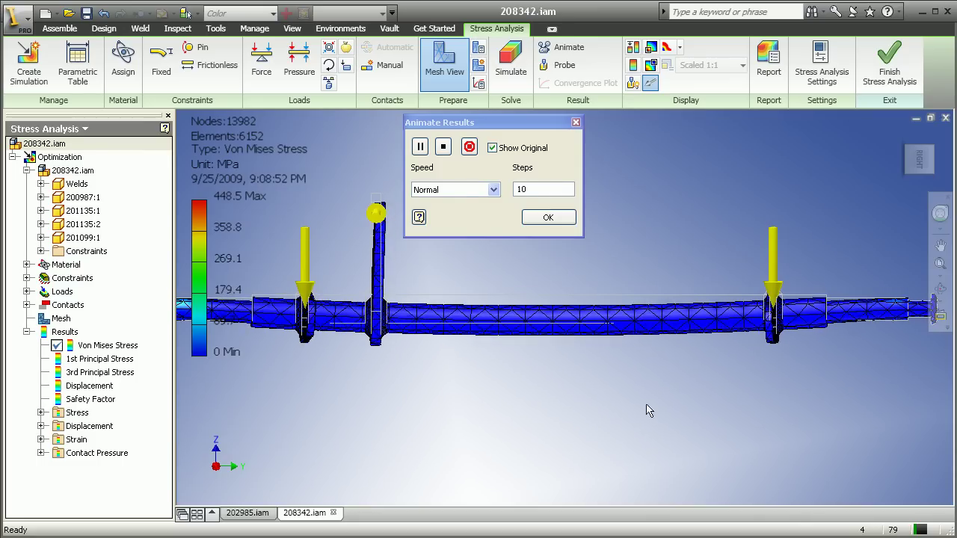
left_click(898, 162)
left_click(897, 161)
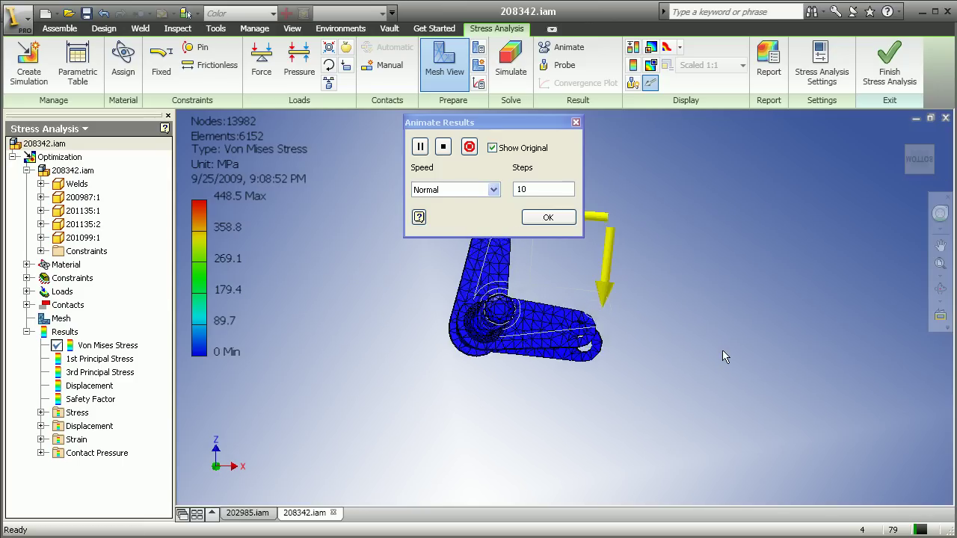
left_click(575, 122)
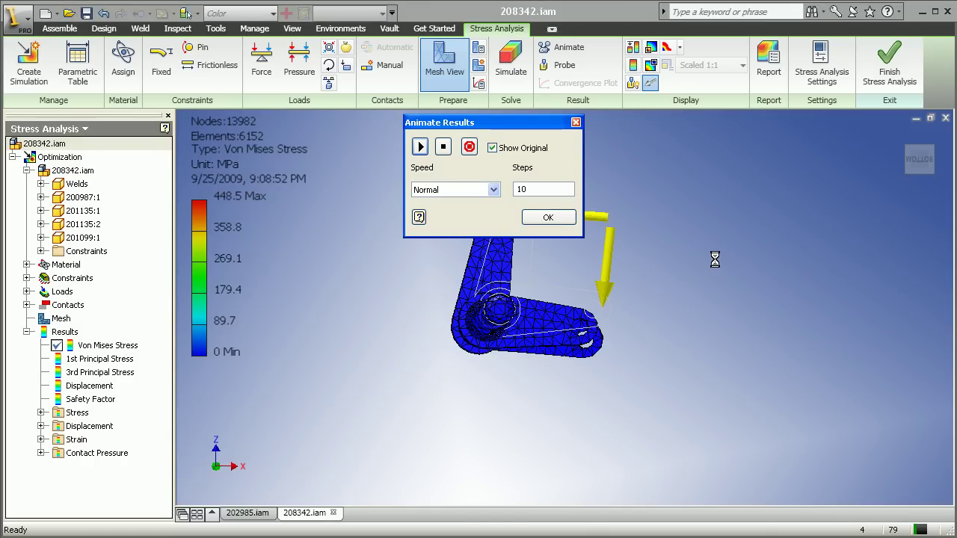
left_click(914, 152)
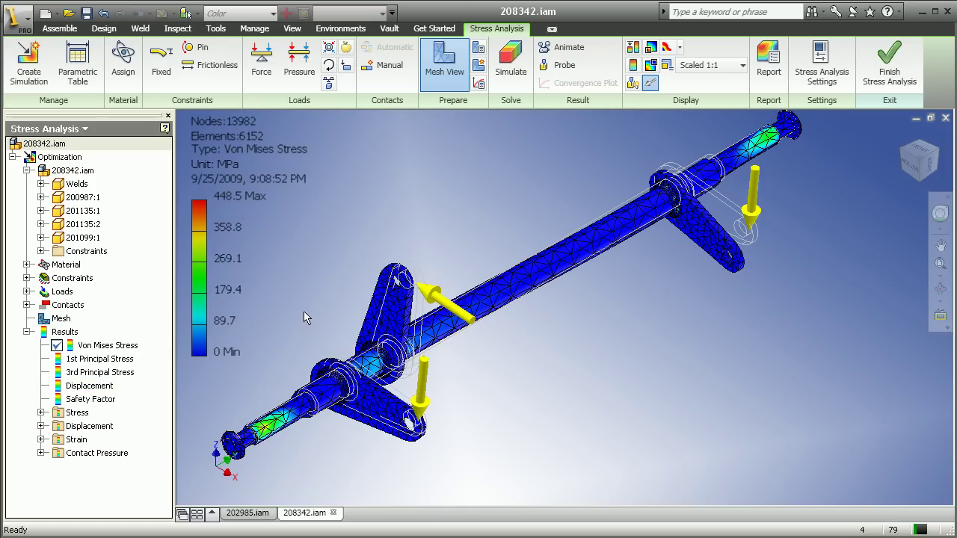
- Show the Displacement results and bring up the Parametric Table showing 448.532 MPa max stress
double_click(91, 385)
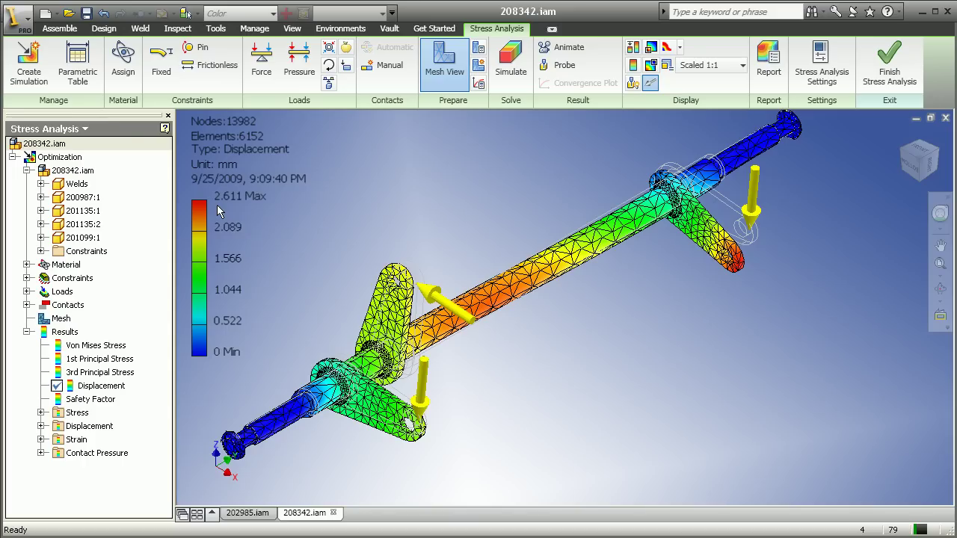
left_click(78, 64)
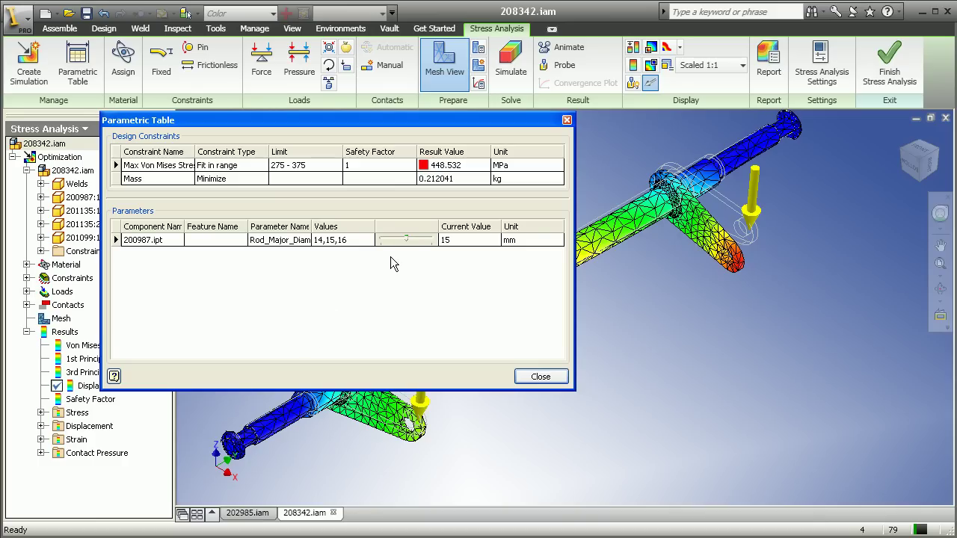
- Step Rod_Major_Diameter through 14, 15 and 16 mm, ending at 16 mm with 353.183 MPa
left_click_drag(407, 246, 383, 245)
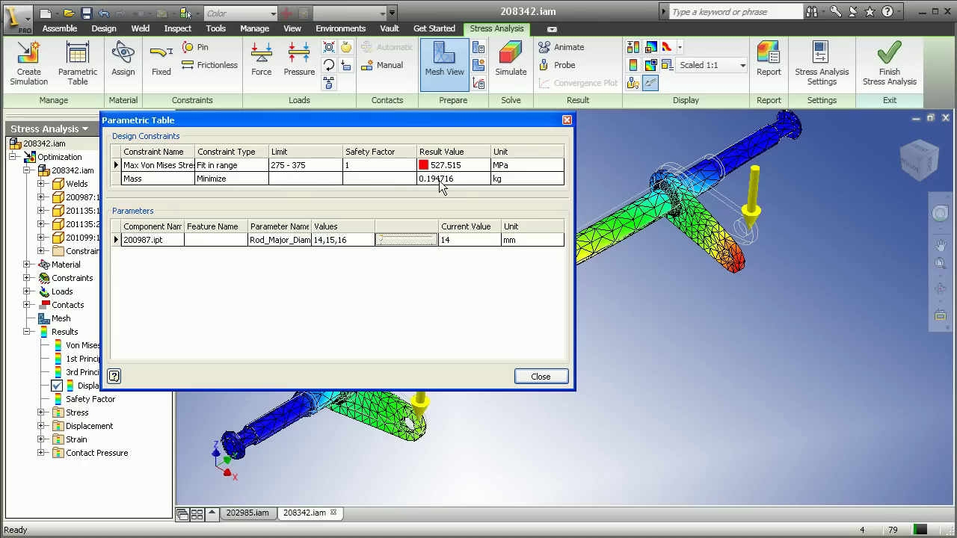
left_click_drag(383, 240, 401, 240)
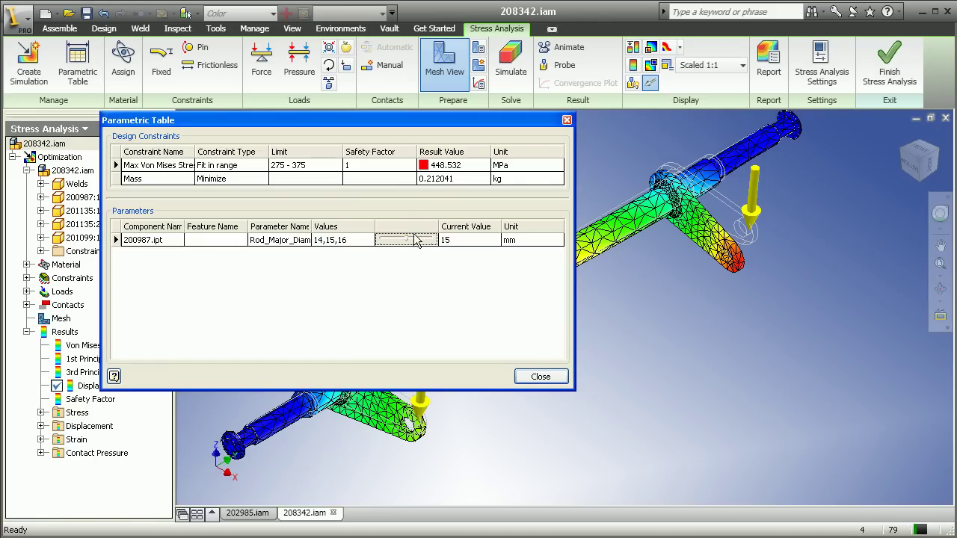
left_click_drag(404, 240, 436, 240)
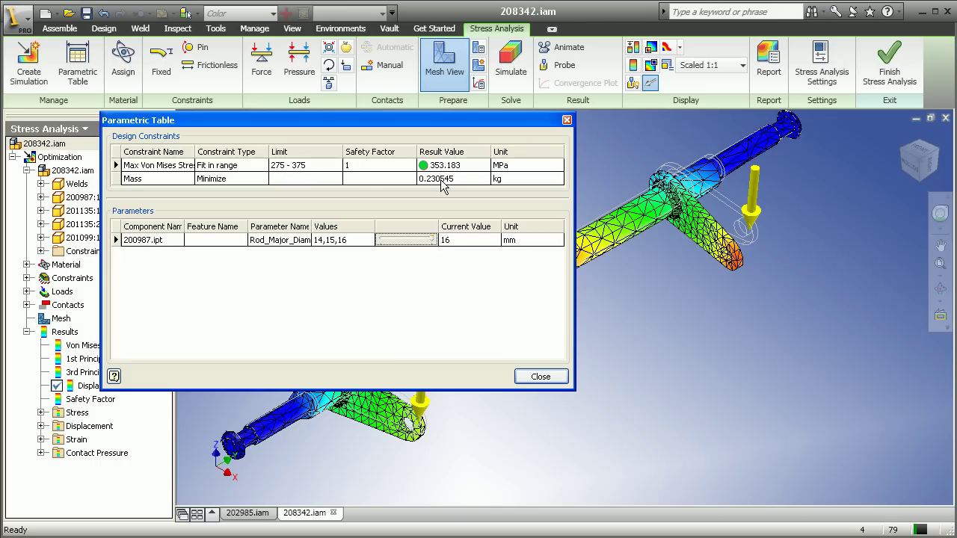
- Promote the 16 mm rod-diameter configuration to the model, confirm, and close the Parametric Table
right_click(434, 240)
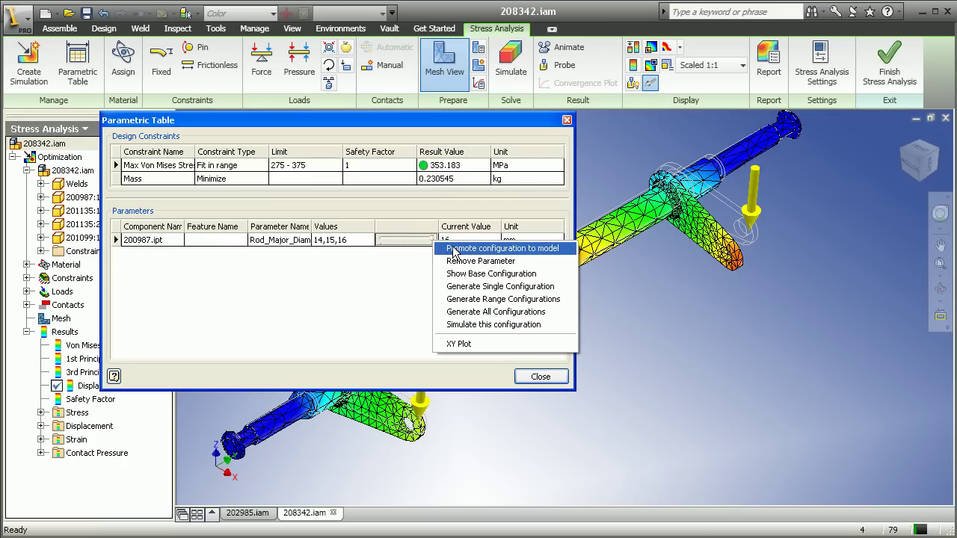
left_click(454, 250)
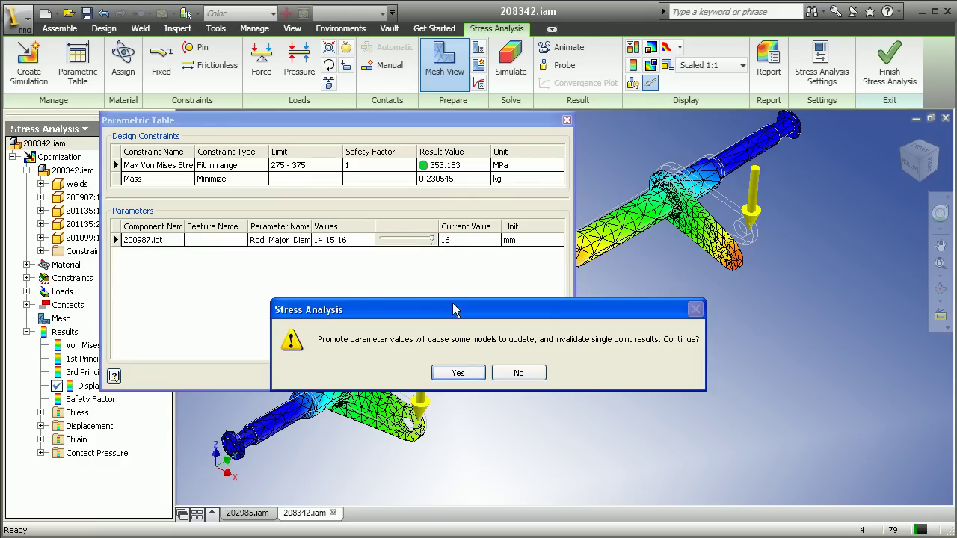
left_click(458, 373)
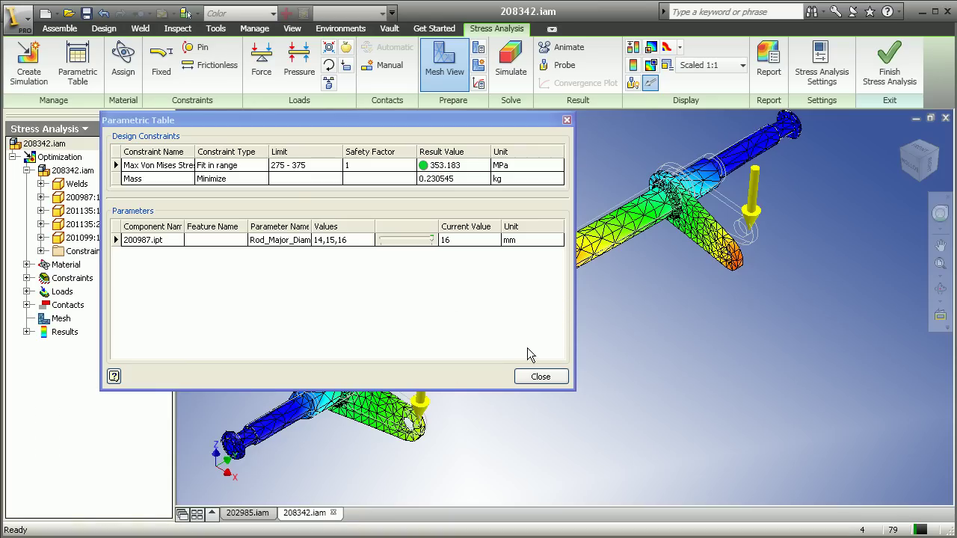
left_click(535, 376)
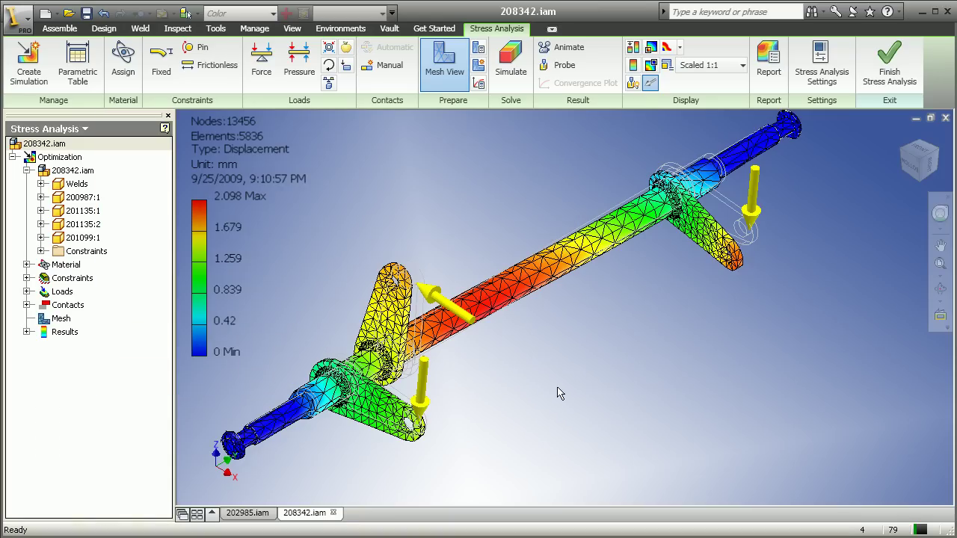
- Finish Stress Analysis and measure the shaft with Inspect Distance, reading a 16 mm diameter
left_click(889, 66)
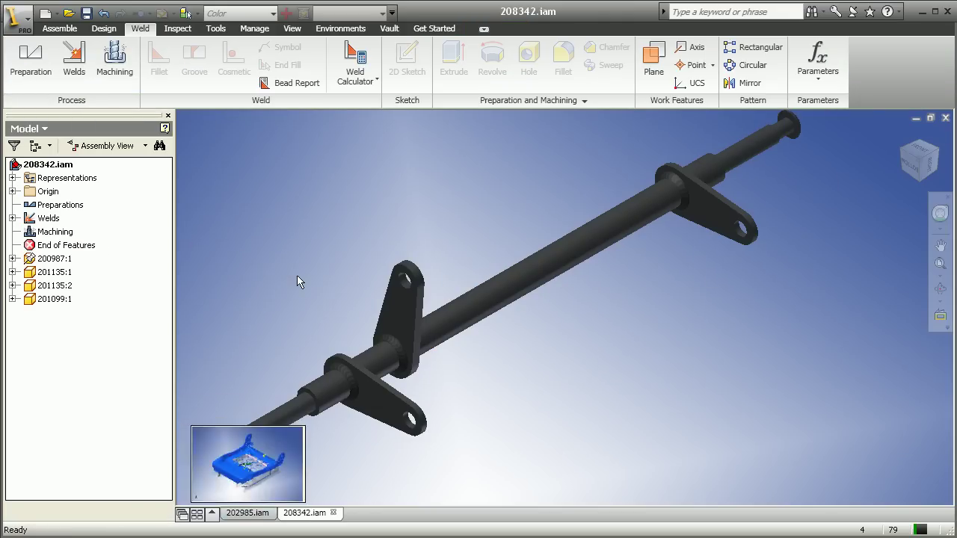
left_click(178, 29)
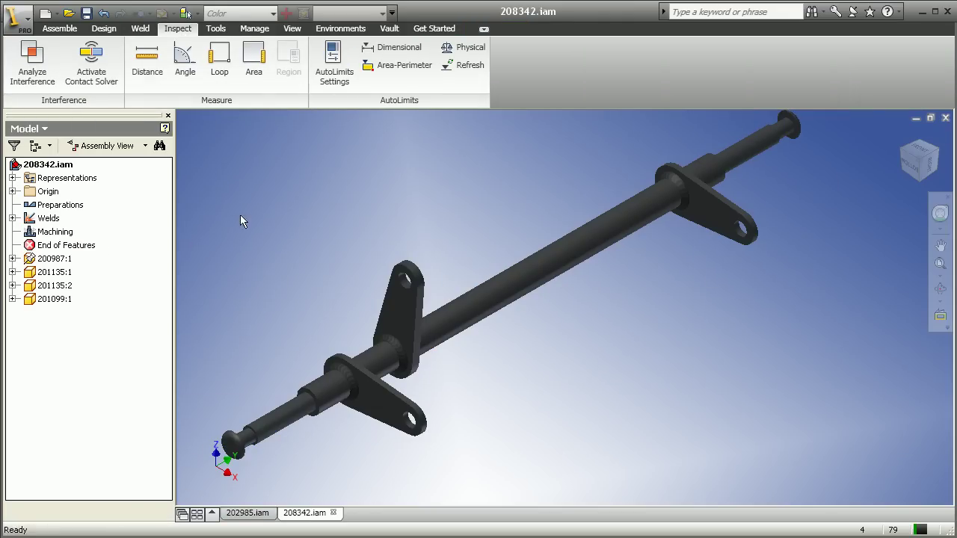
left_click(147, 64)
left_click(505, 291)
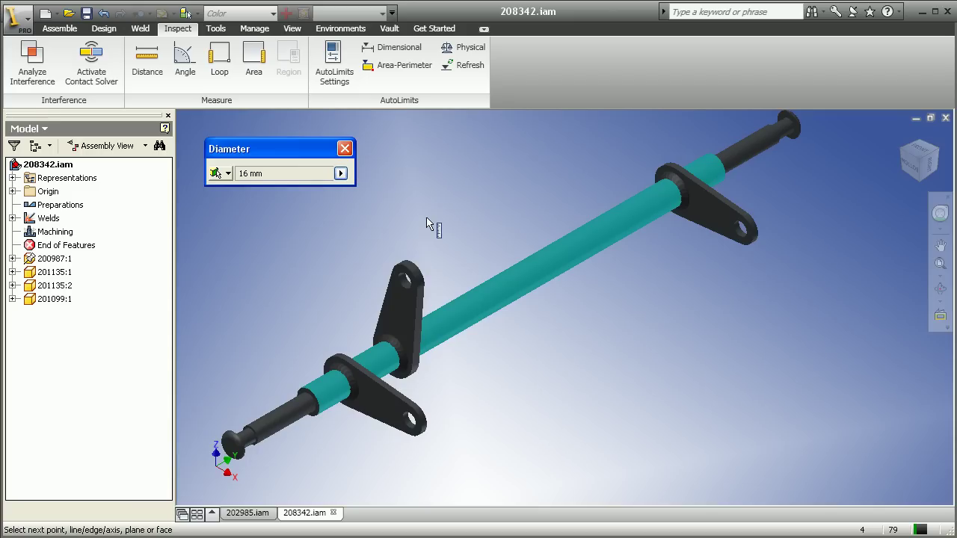